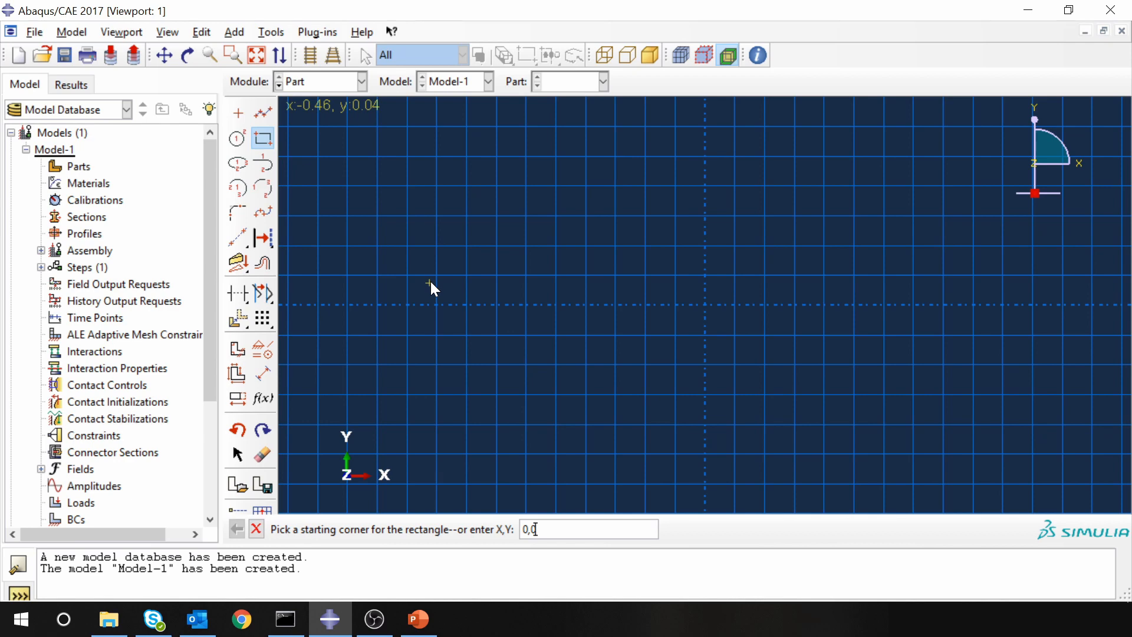
Sketch a rectangle with opposite corners at 0,0 and 0.1,0.1
key(Return)
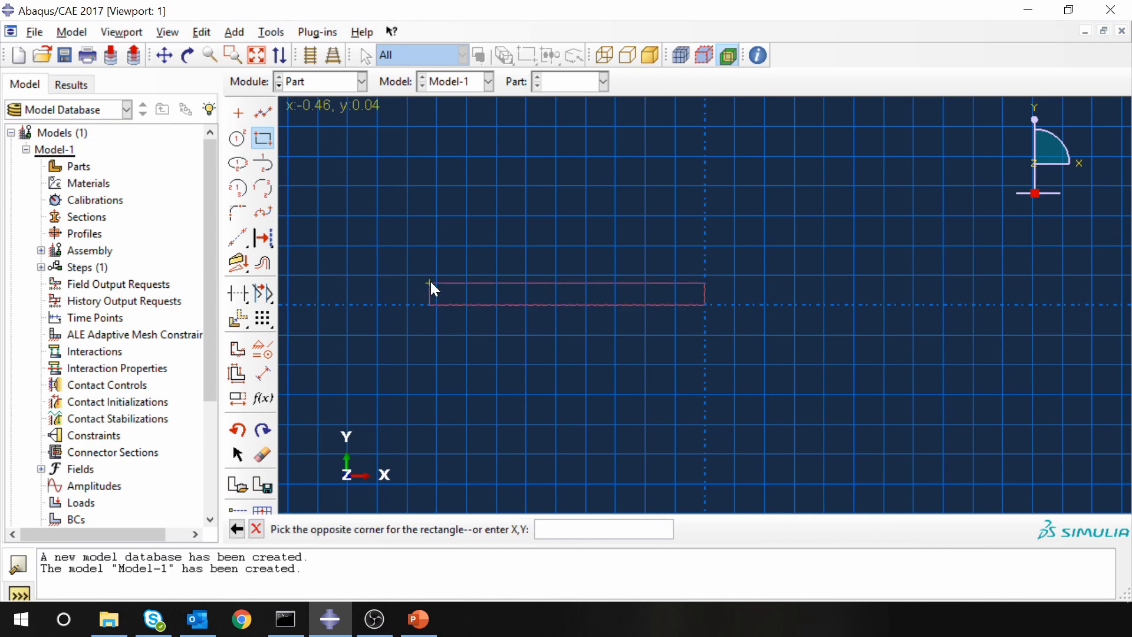
text(0.1,0.1)
key(Return)
key(Escape)
Finish the square sketch and extrude it to a depth of 1 to create the beam
click(479, 526)
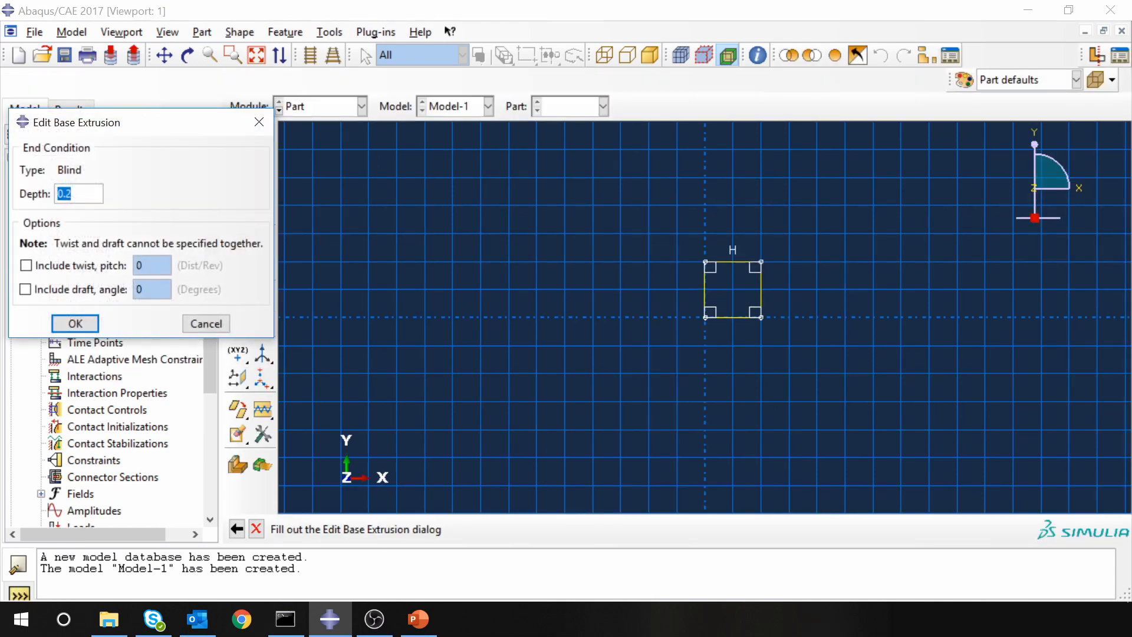
text(1)
click(91, 321)
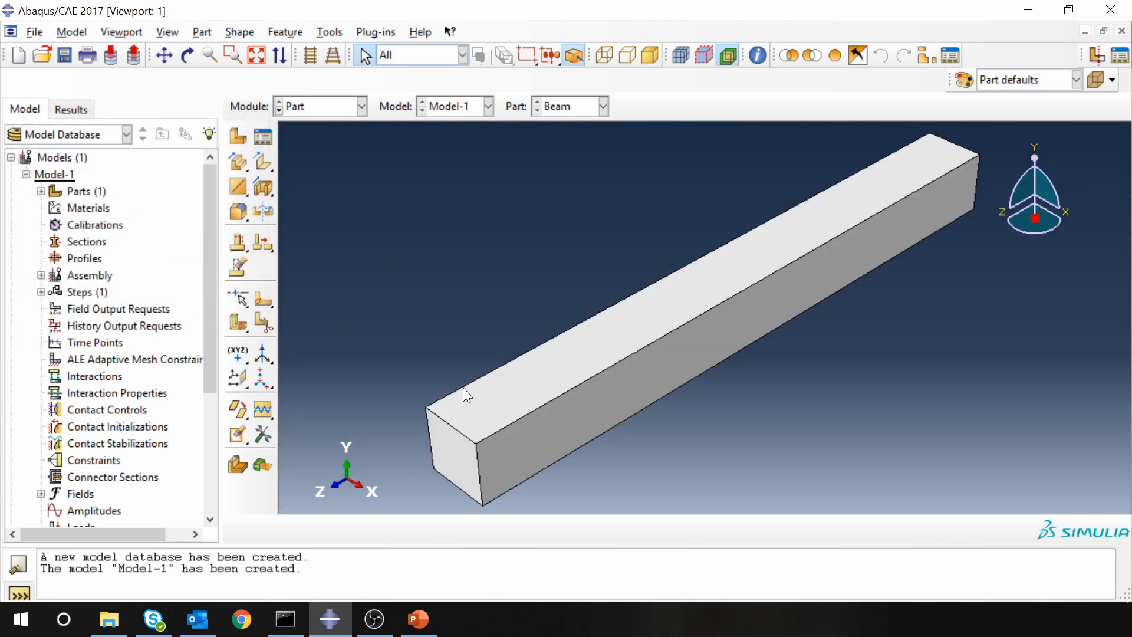
Start a sketched face partition on the beam's top face, with its far short edge oriented vertical and on the right
click(265, 299)
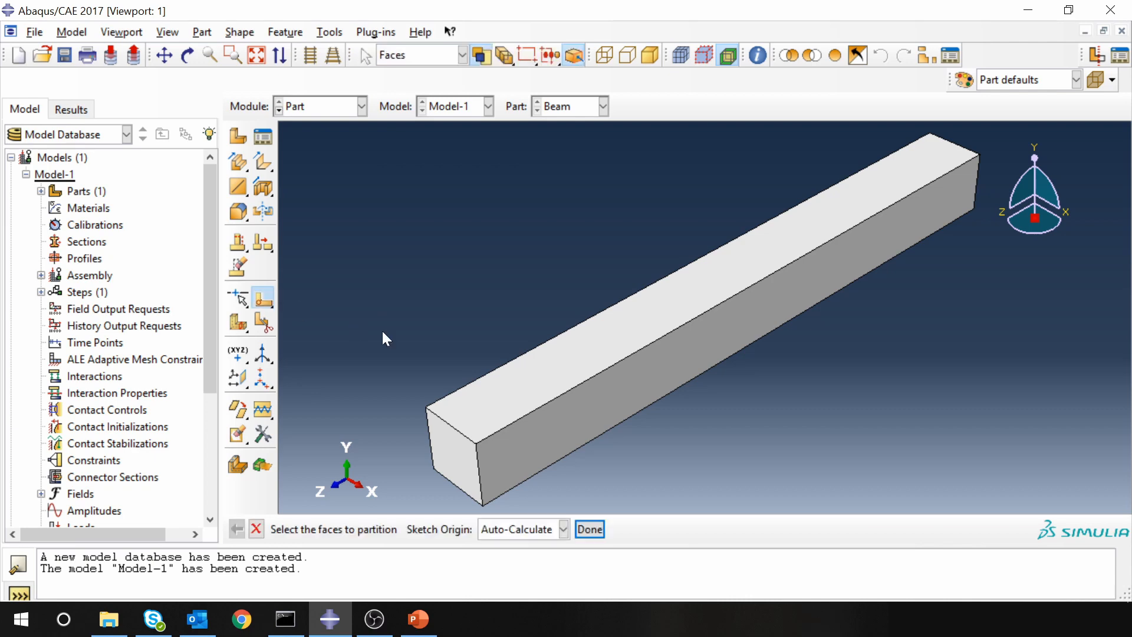
click(501, 396)
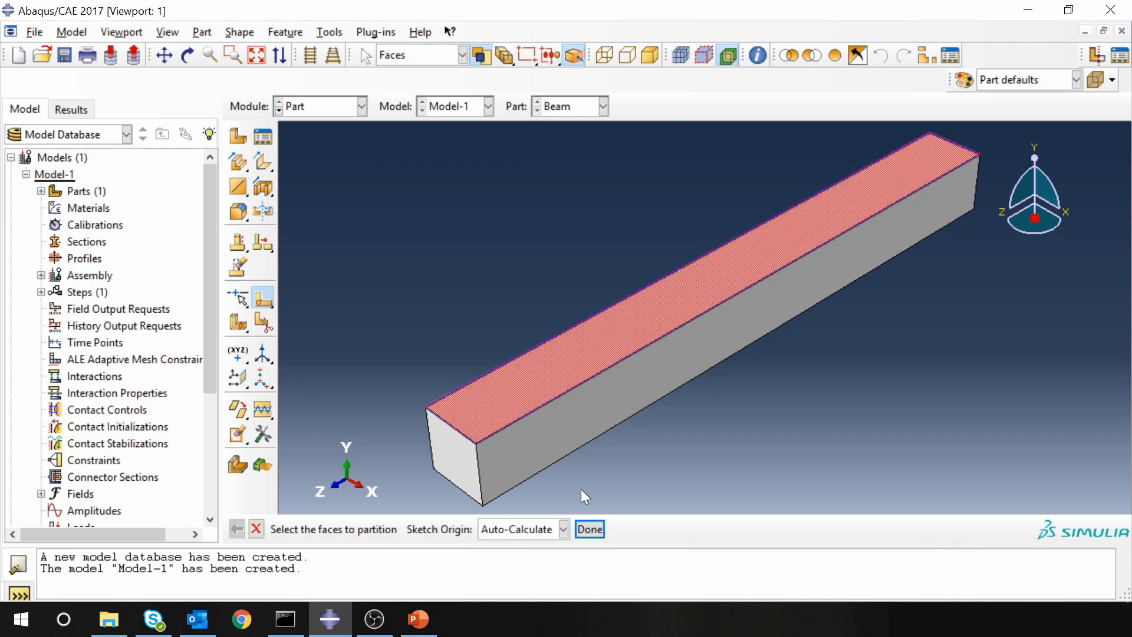
click(591, 531)
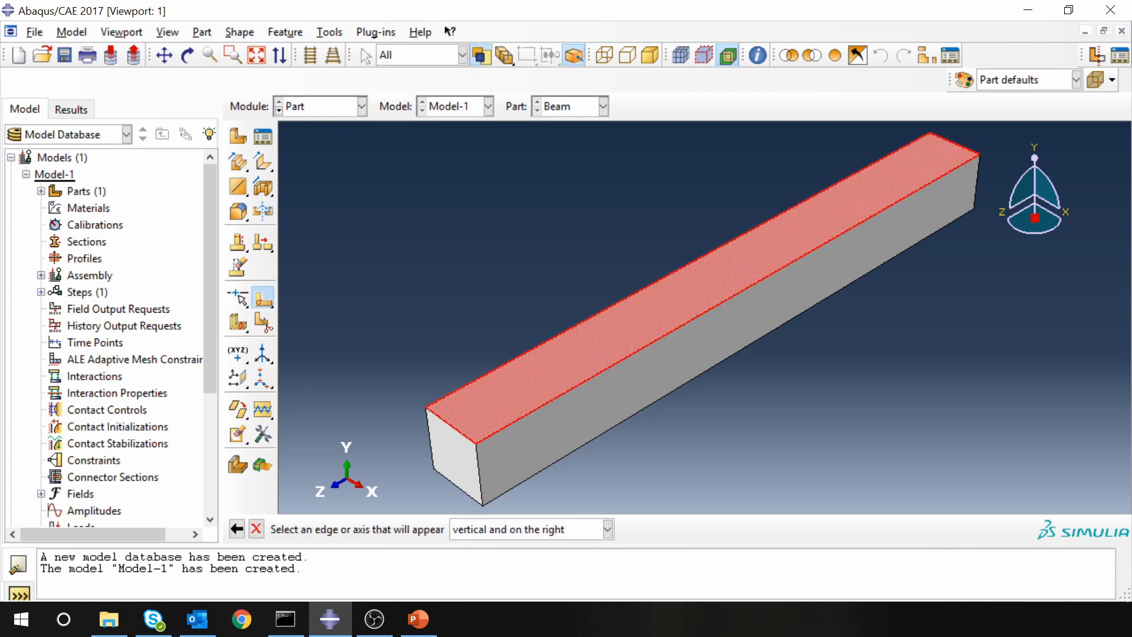
click(946, 140)
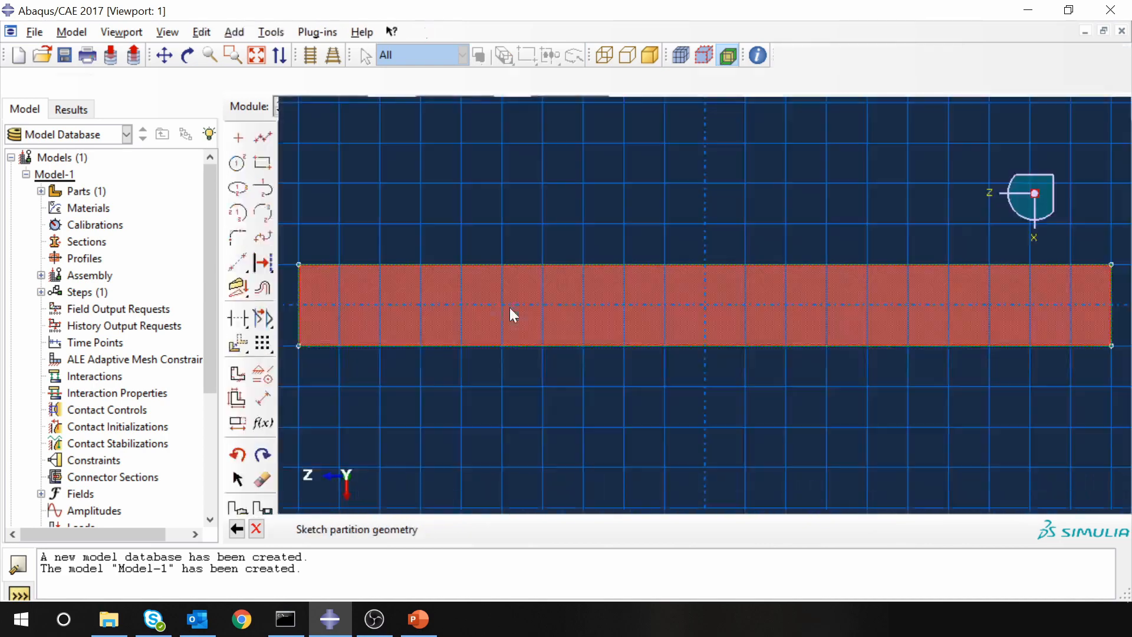
Sketch a line across the full width of the top face at x = -0.4 and complete the partition
click(263, 112)
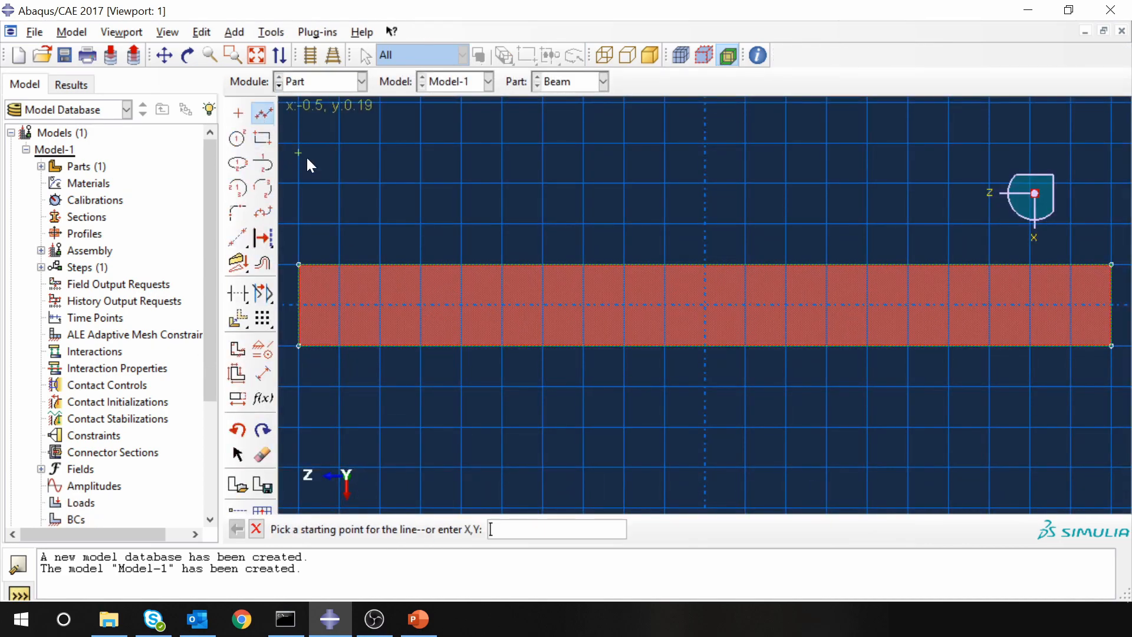
click(379, 264)
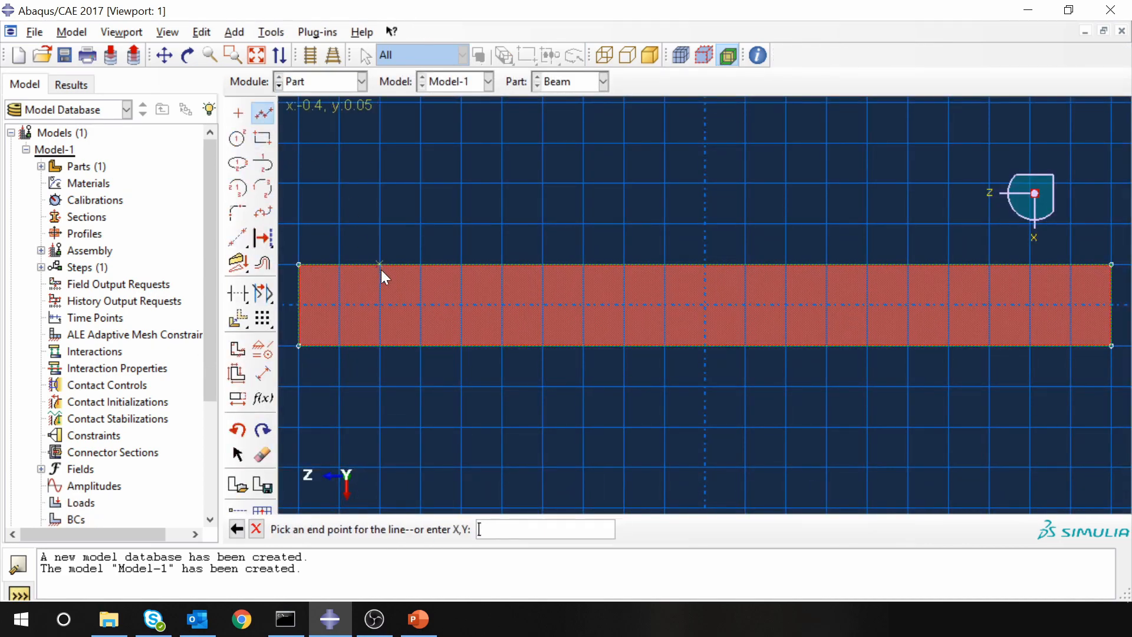
click(385, 344)
middle_click(448, 227)
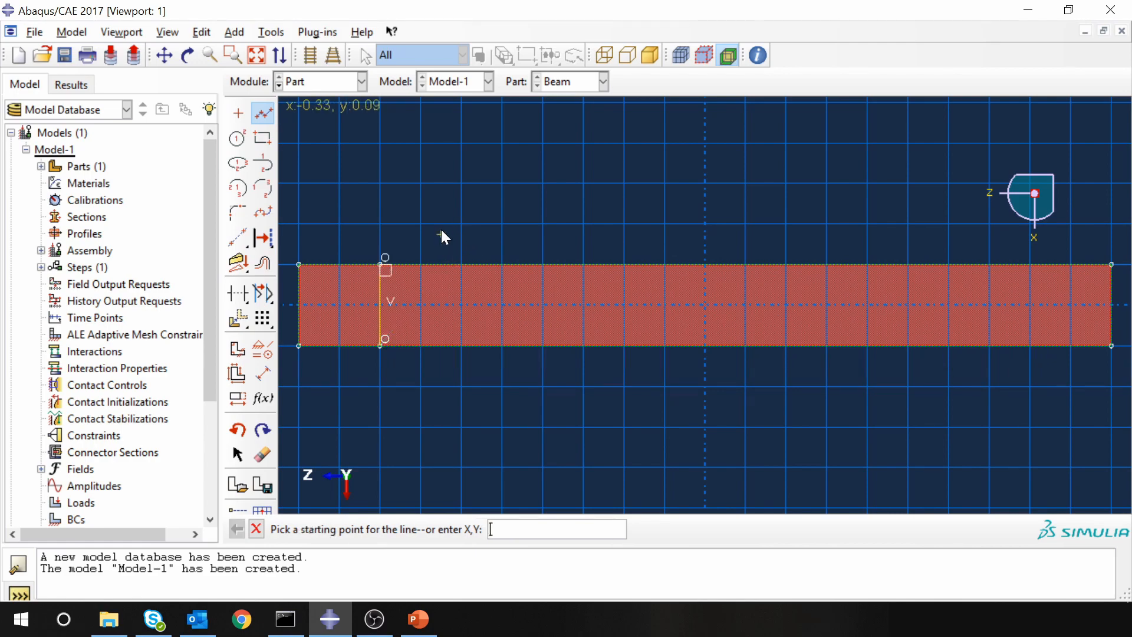
middle_click(441, 229)
click(413, 528)
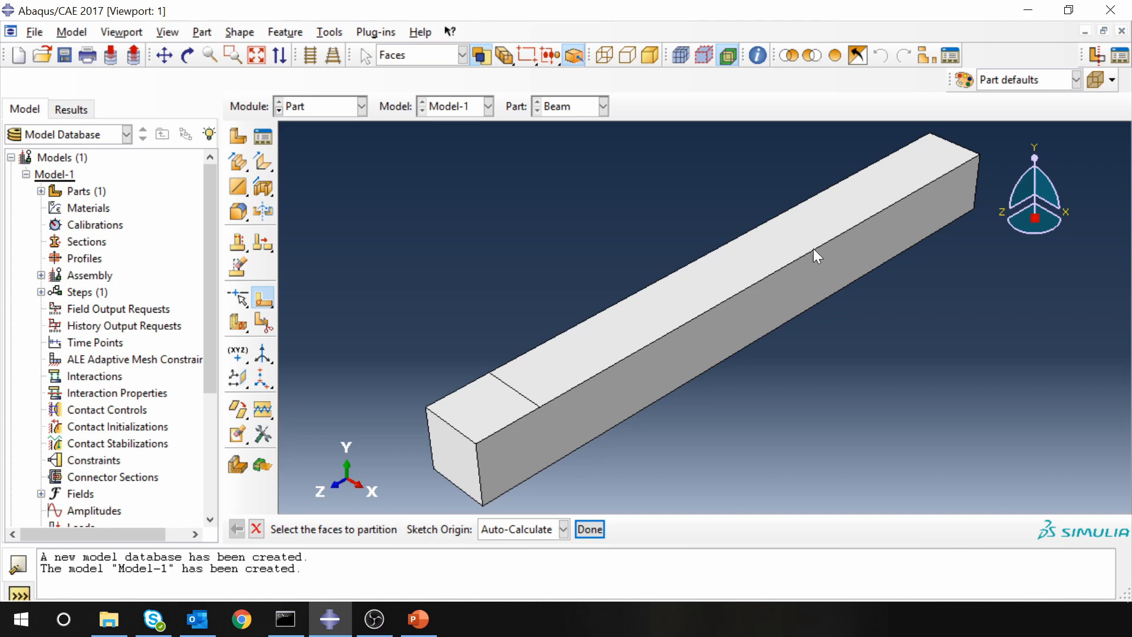
Create a material named Wood in the Property module and add the mechanical Elastic behavior to it
click(324, 111)
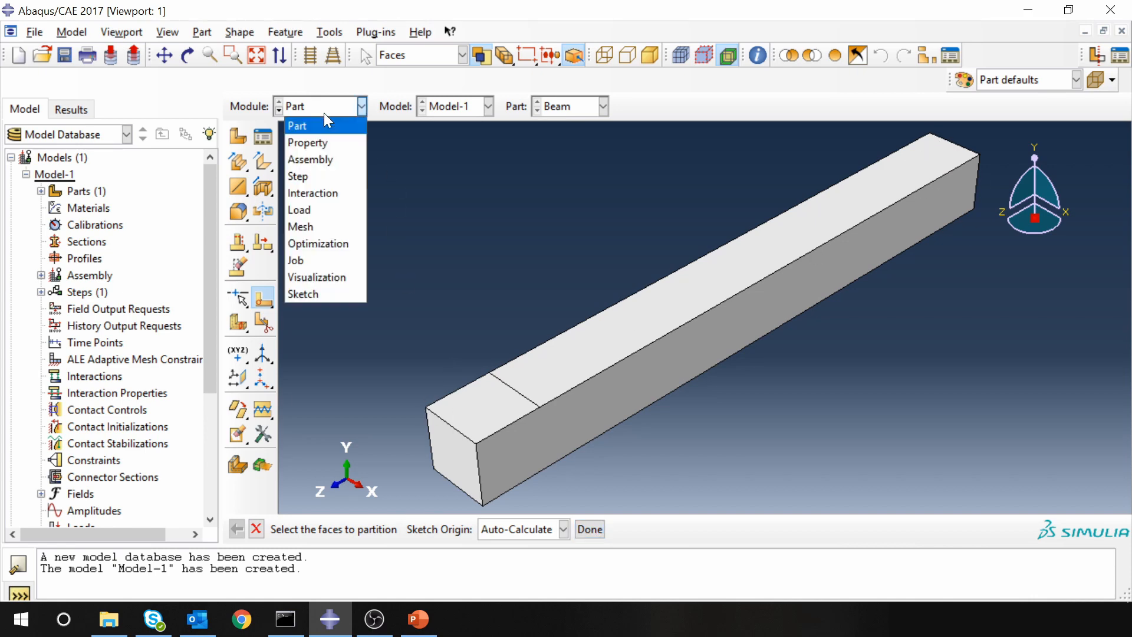
click(317, 140)
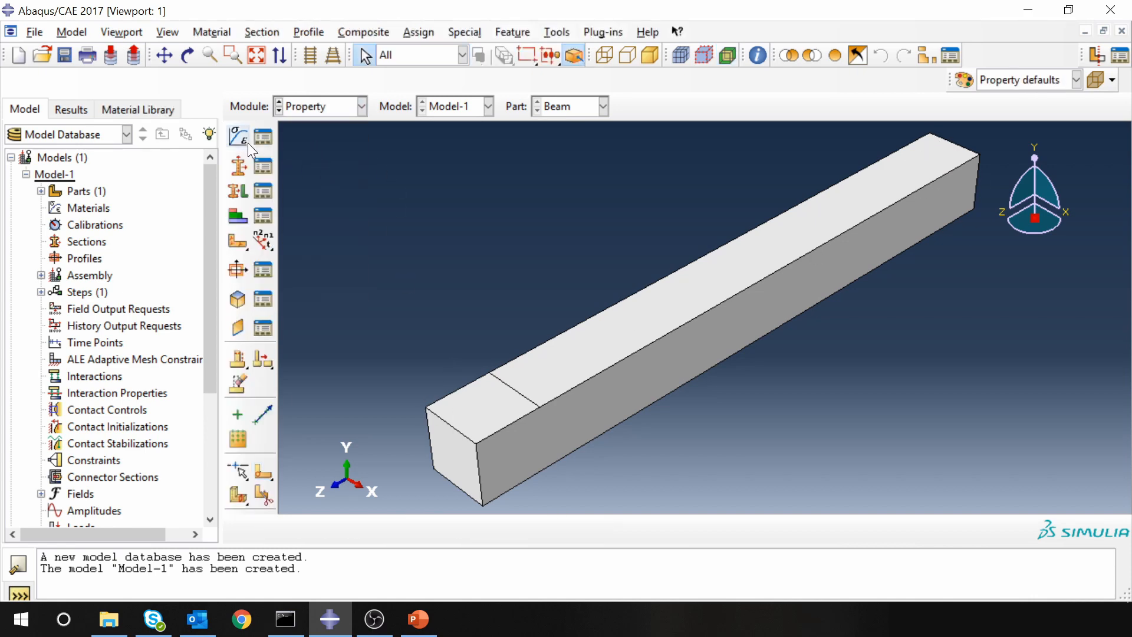
click(244, 139)
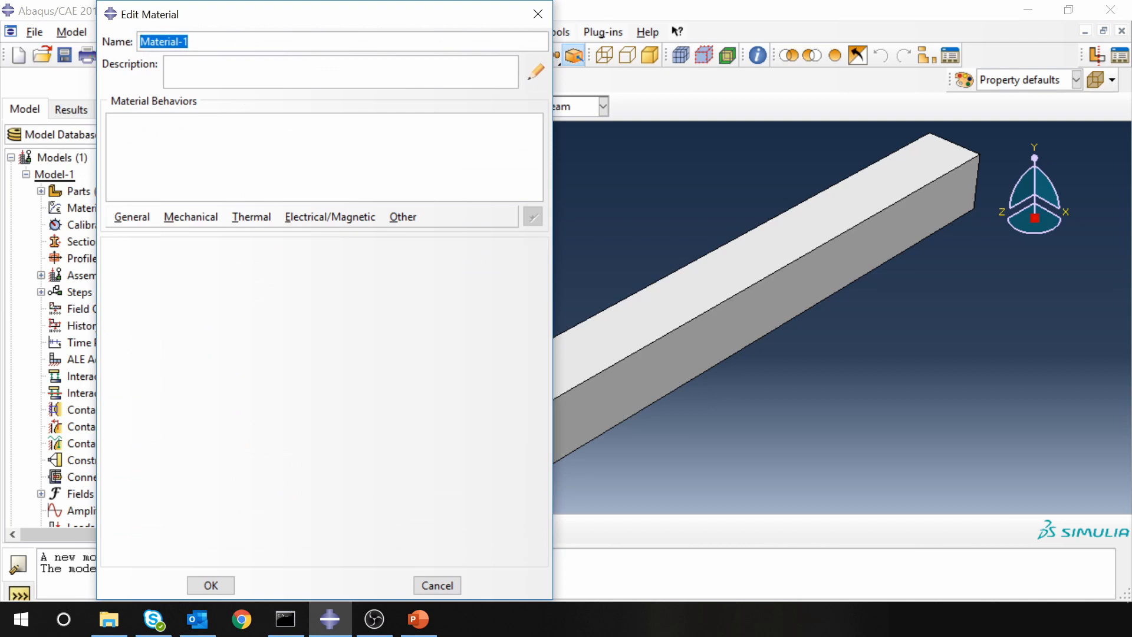
text(Wood)
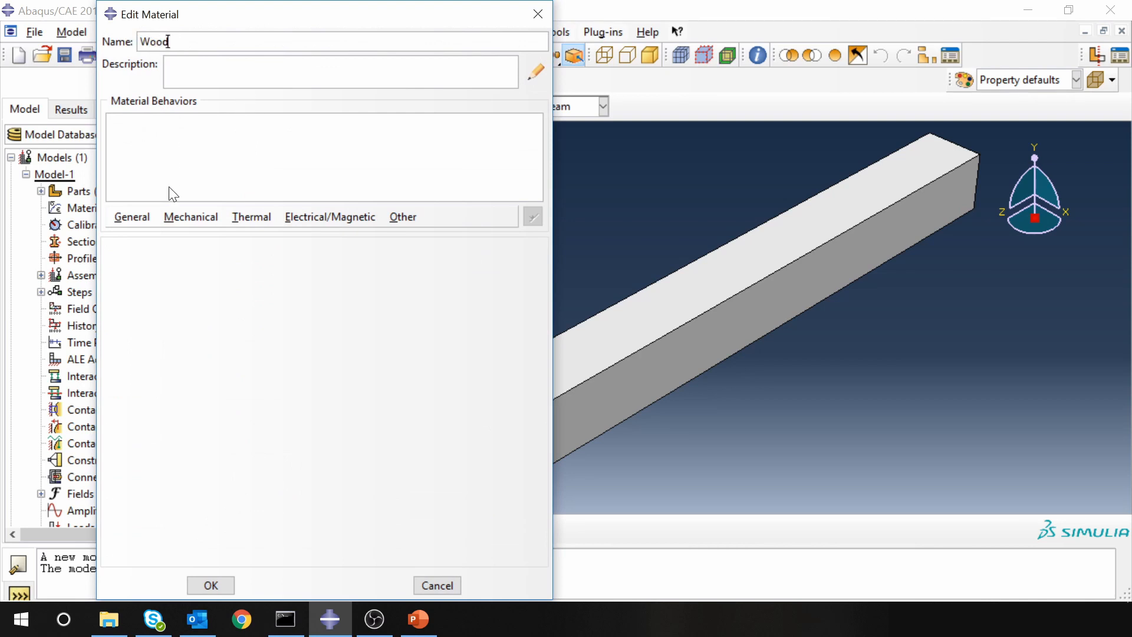
click(184, 215)
mouse_move(203, 233)
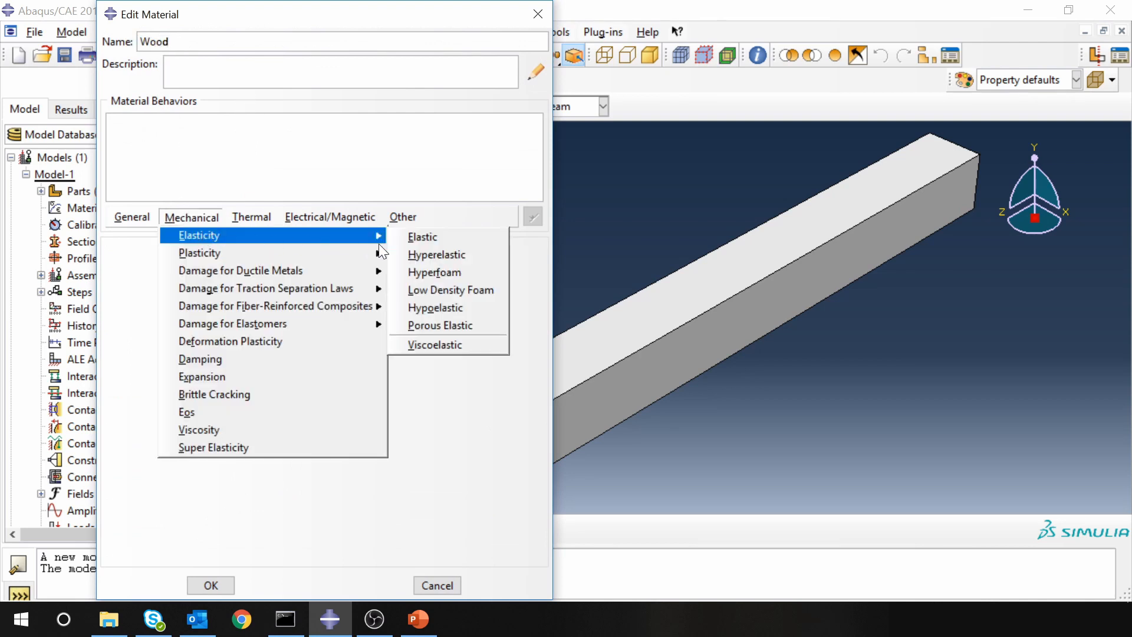
click(406, 239)
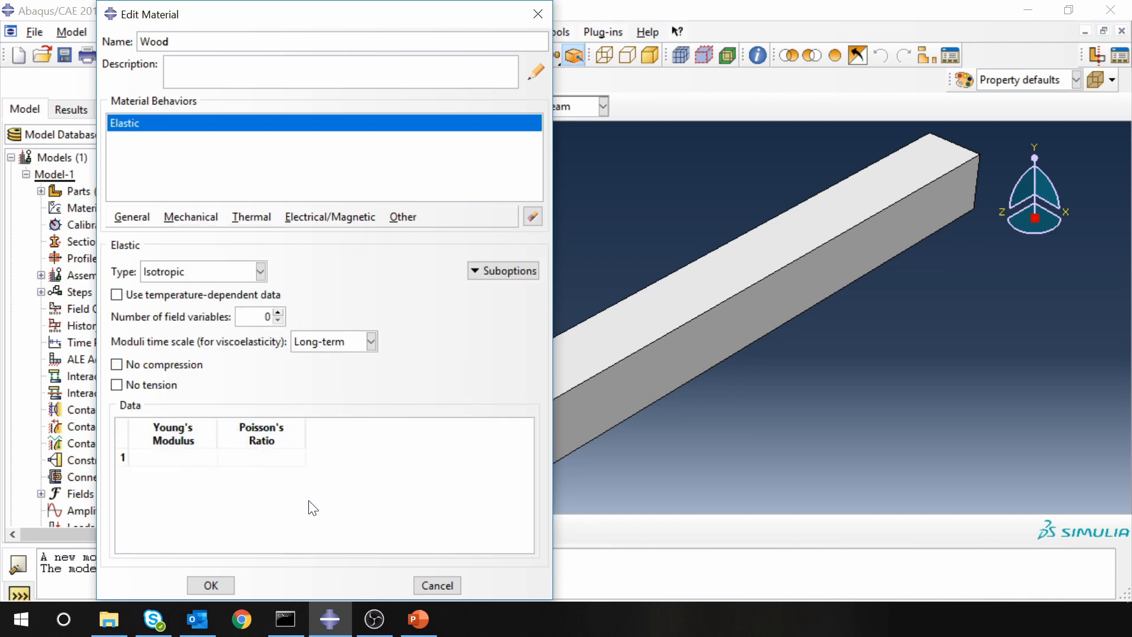
Set the Wood material's Young's modulus to 8e9 and Poisson's ratio to 0.3
click(172, 457)
text(8e9)
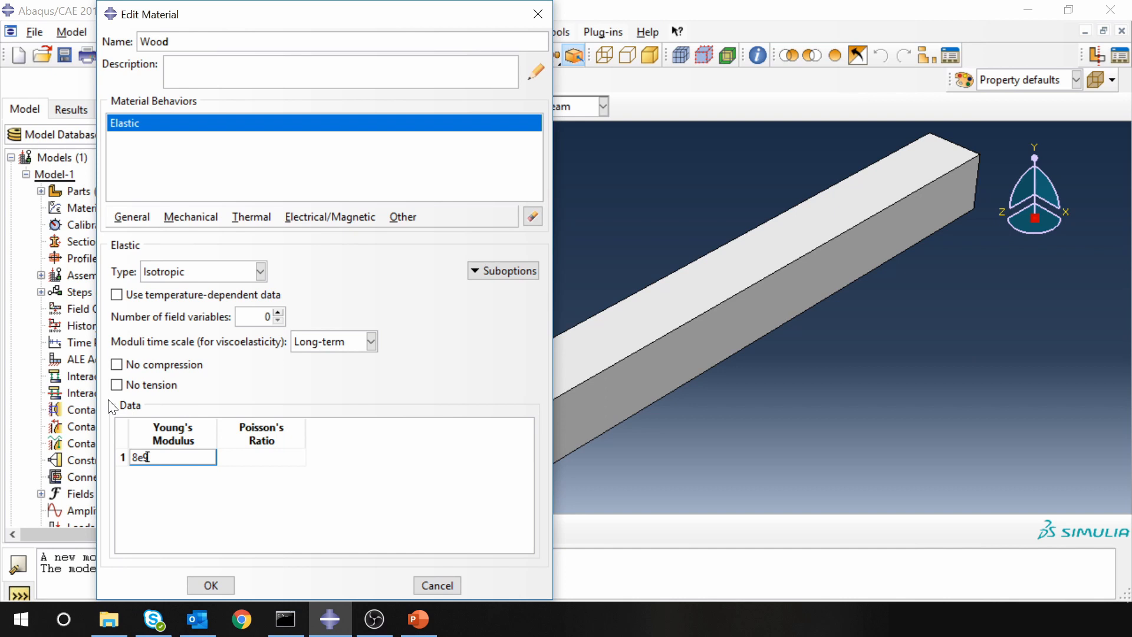
click(246, 455)
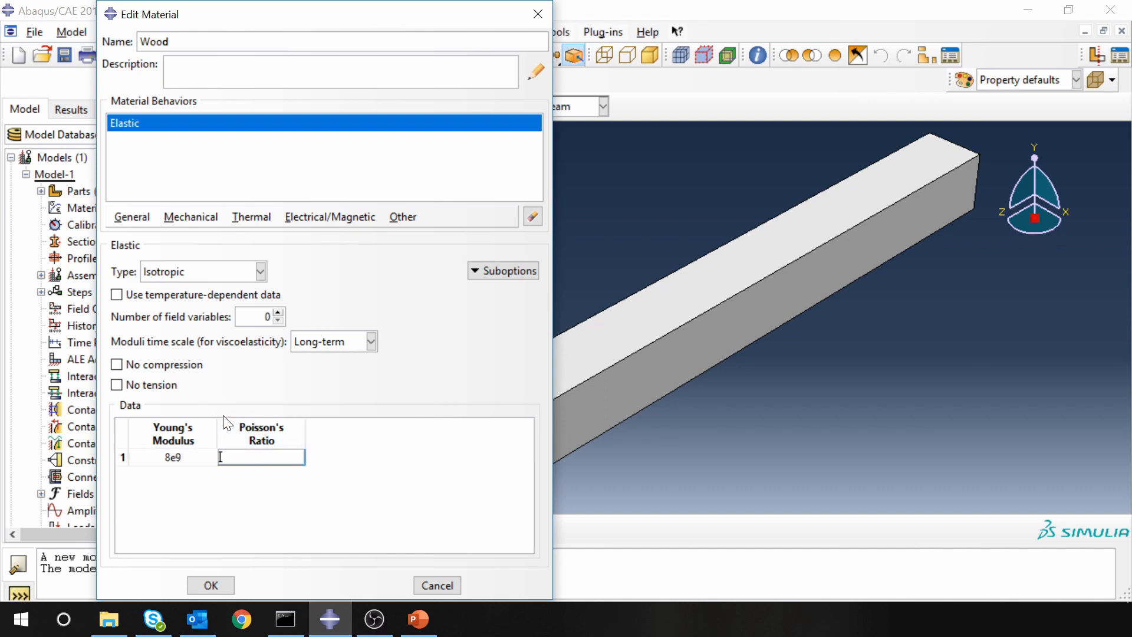
text(0.3)
key(Return)
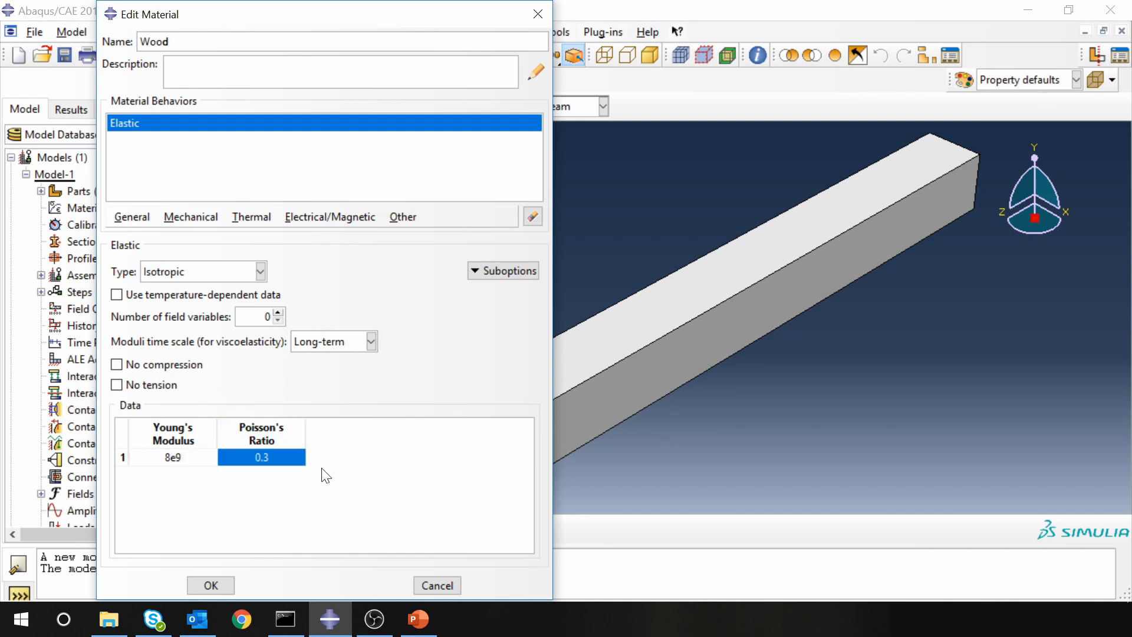
Add a uniform mass density of 700 to the Wood material and save the material
click(131, 217)
click(143, 233)
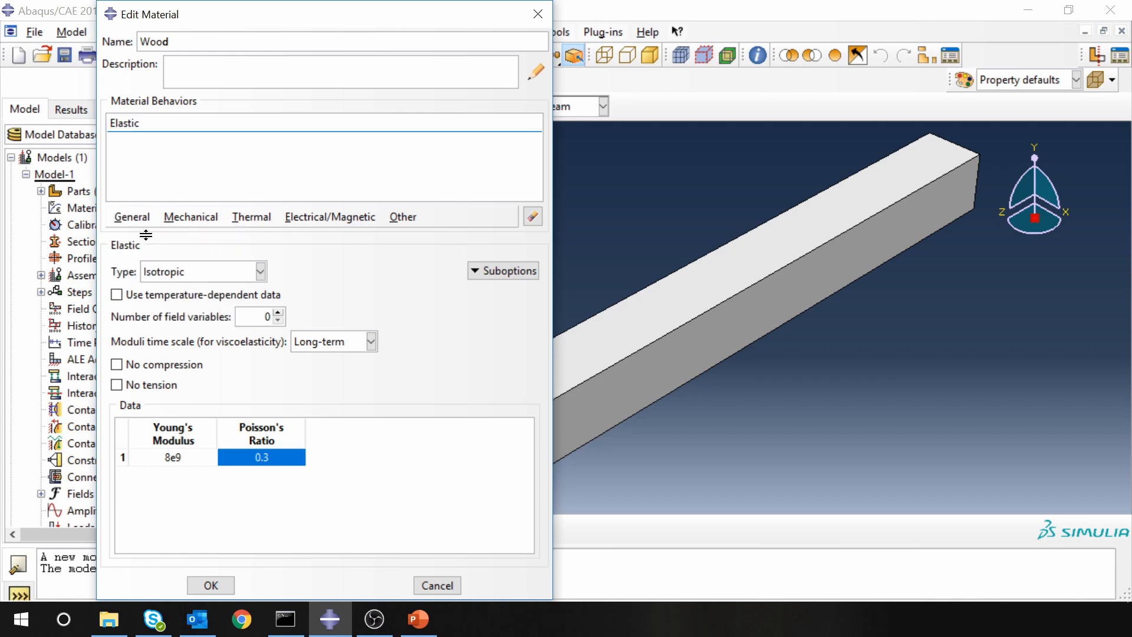
click(134, 391)
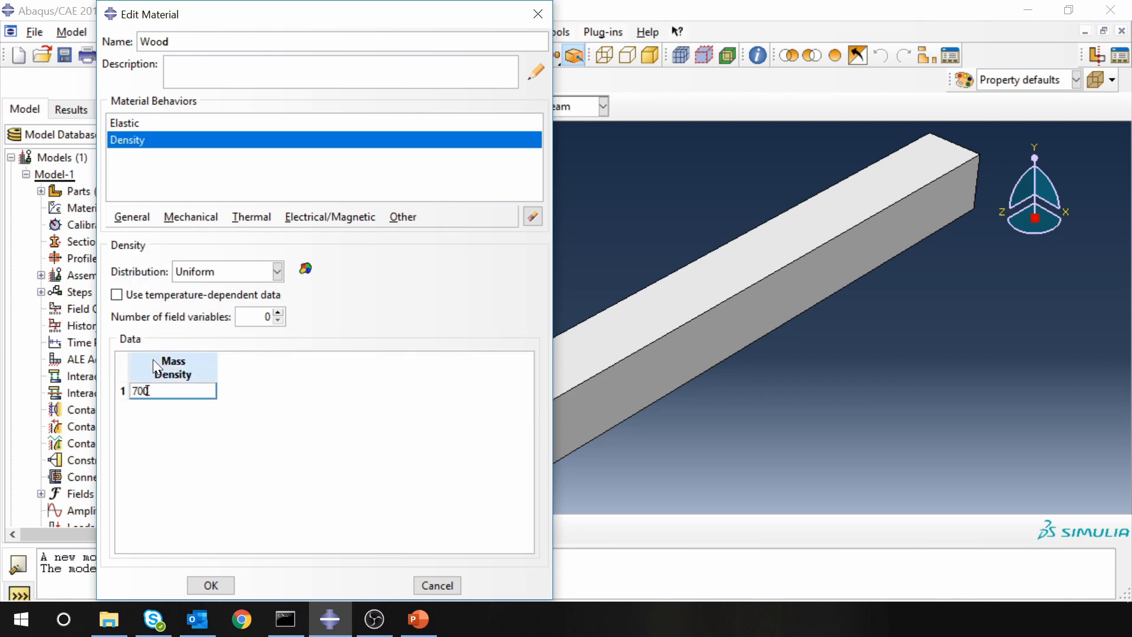
click(211, 584)
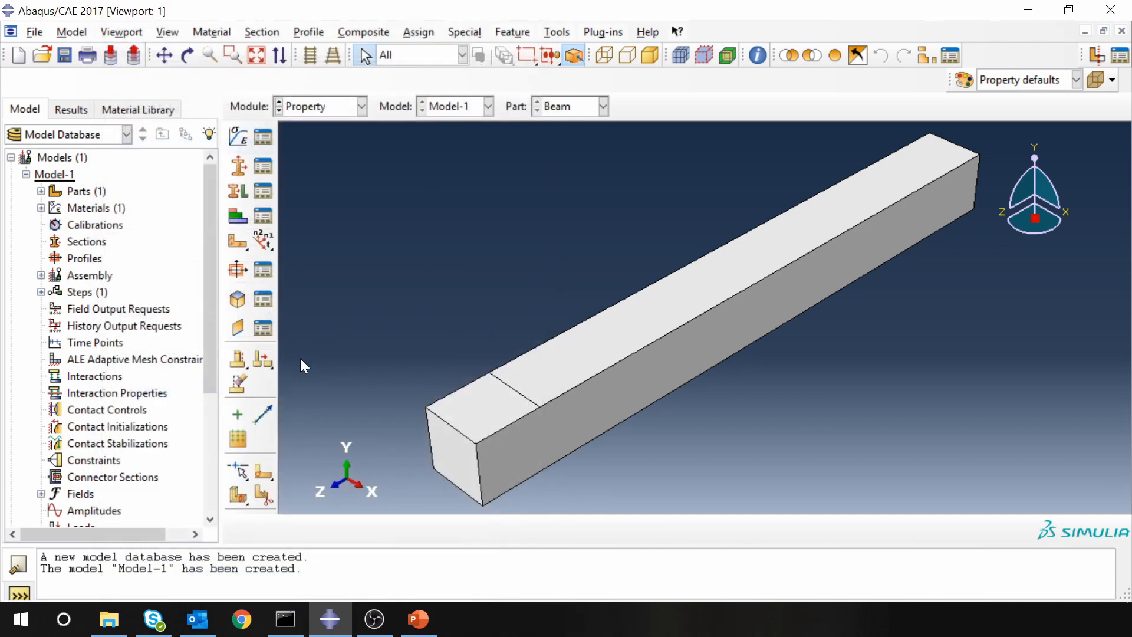
Create a solid homogeneous section named "Wooden section" that uses the Wood material
click(239, 166)
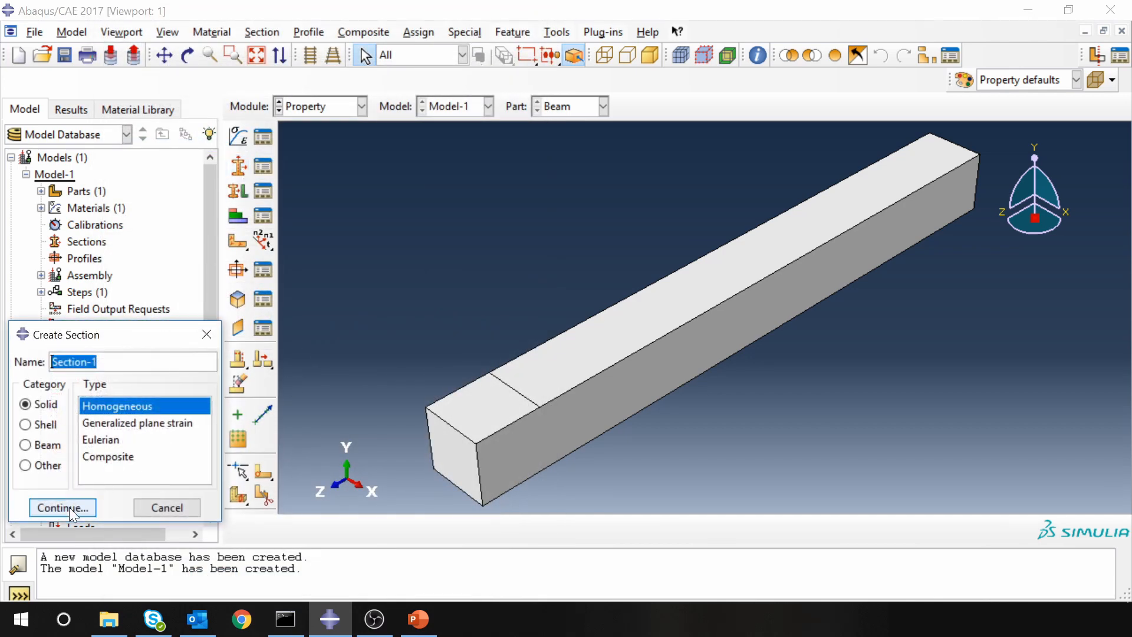
text(Woode)
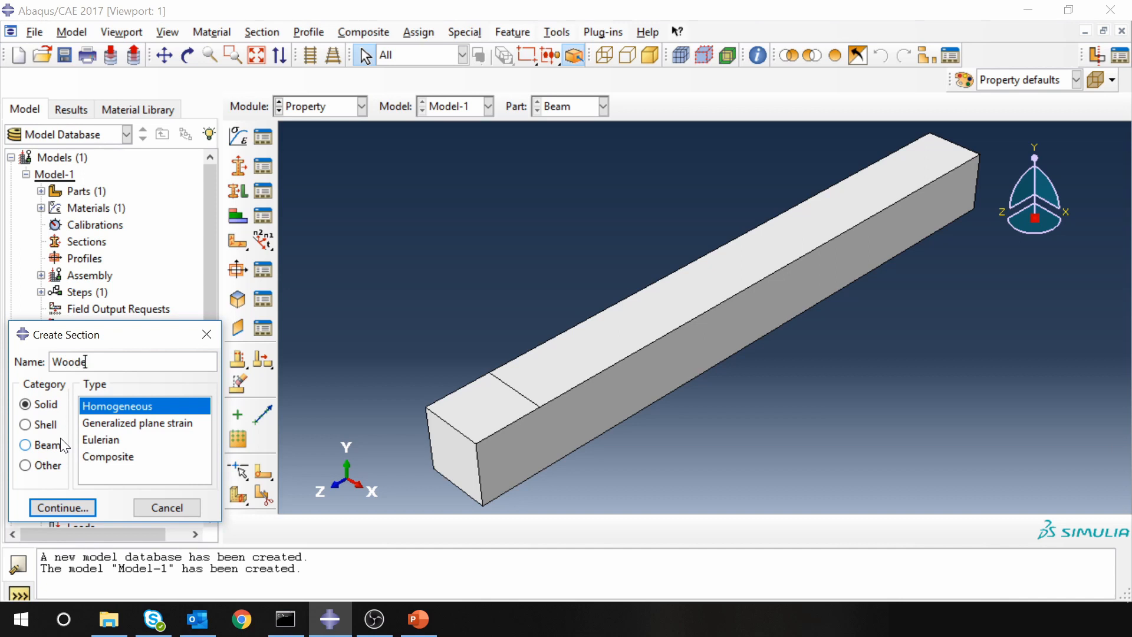
text(n section)
click(62, 507)
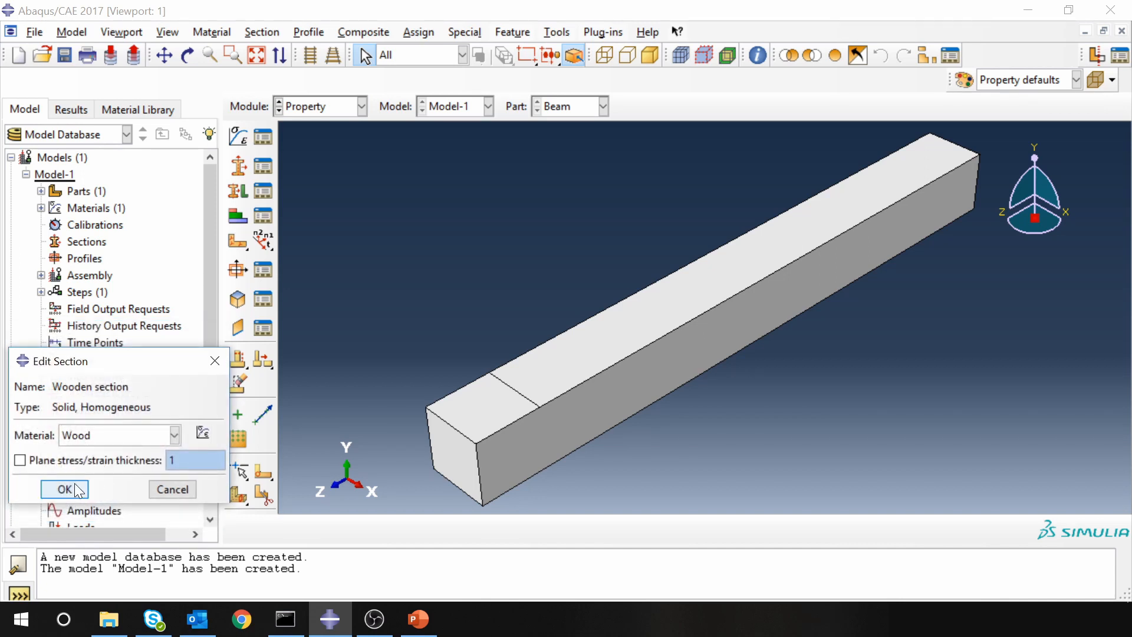
click(33, 488)
Assign Wooden section to the whole beam
click(241, 187)
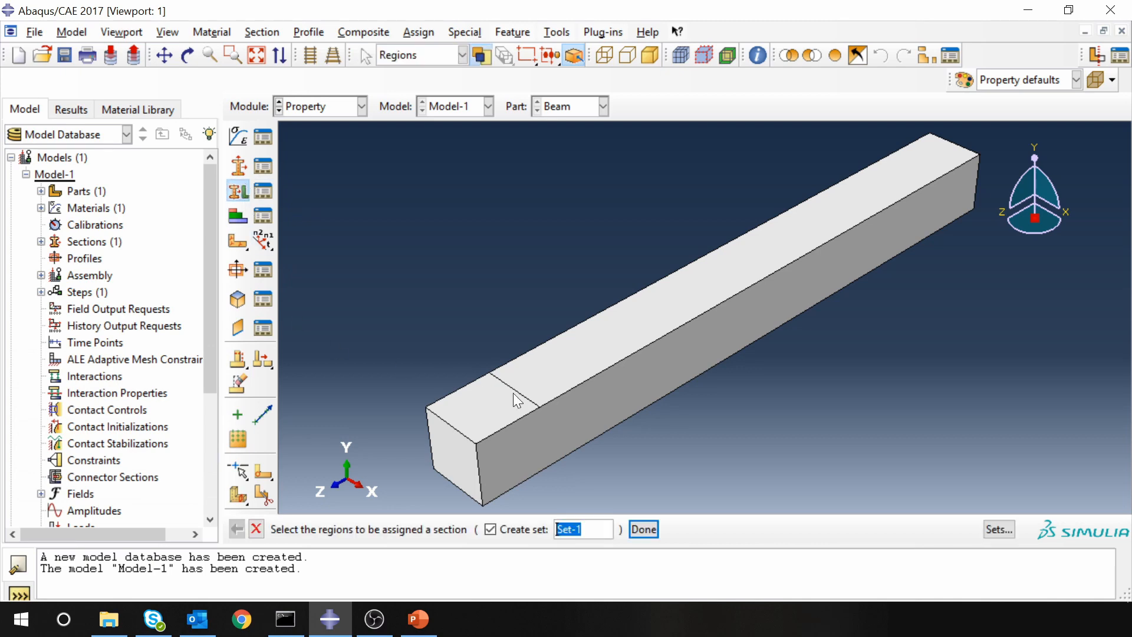
click(578, 373)
middle_click(391, 263)
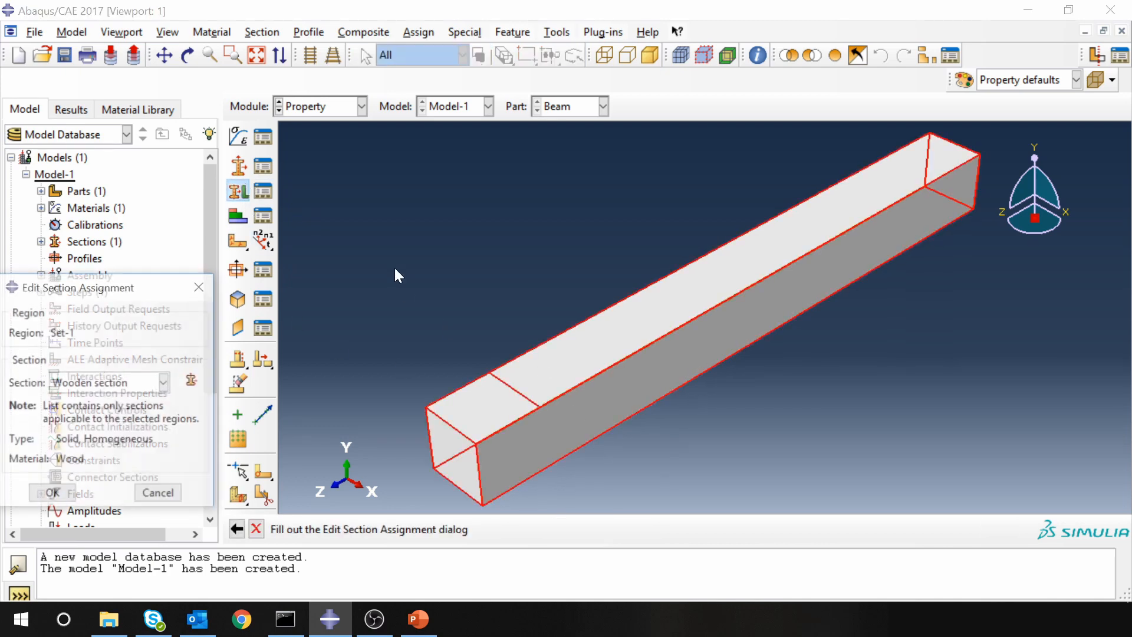
click(58, 491)
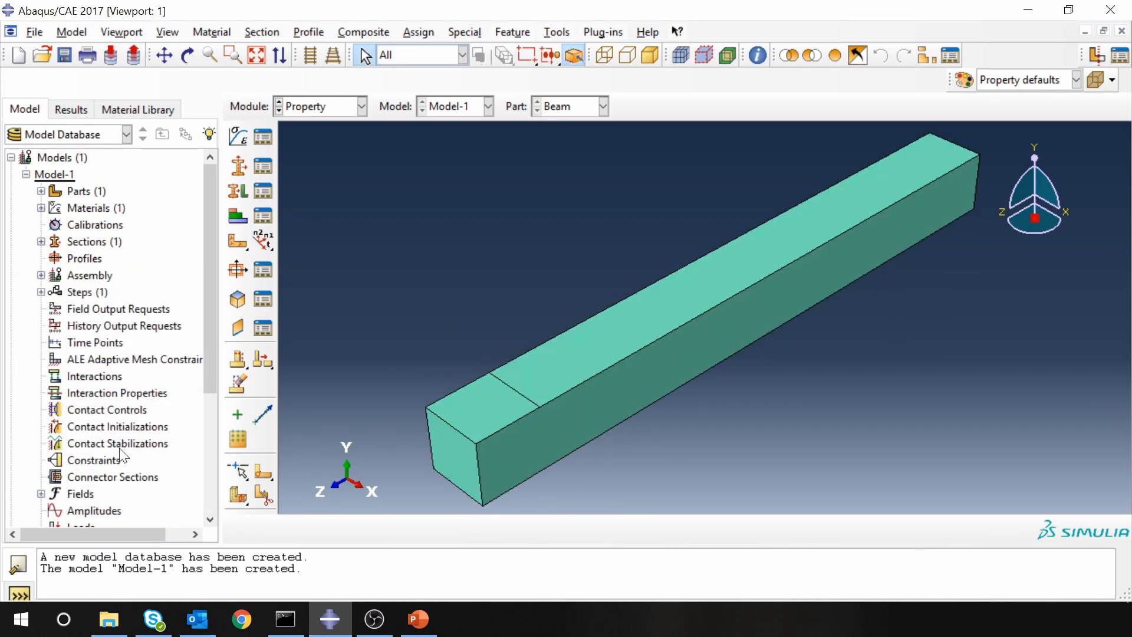
Create a dependent instance of the Beam part in the Assembly module
click(305, 112)
click(320, 157)
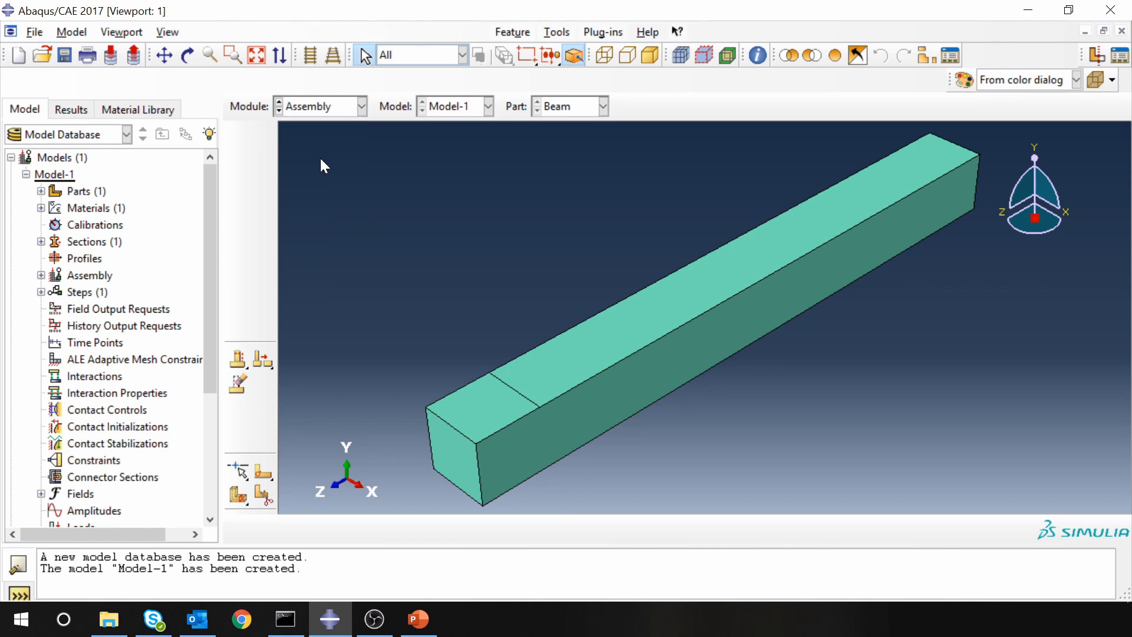
click(245, 140)
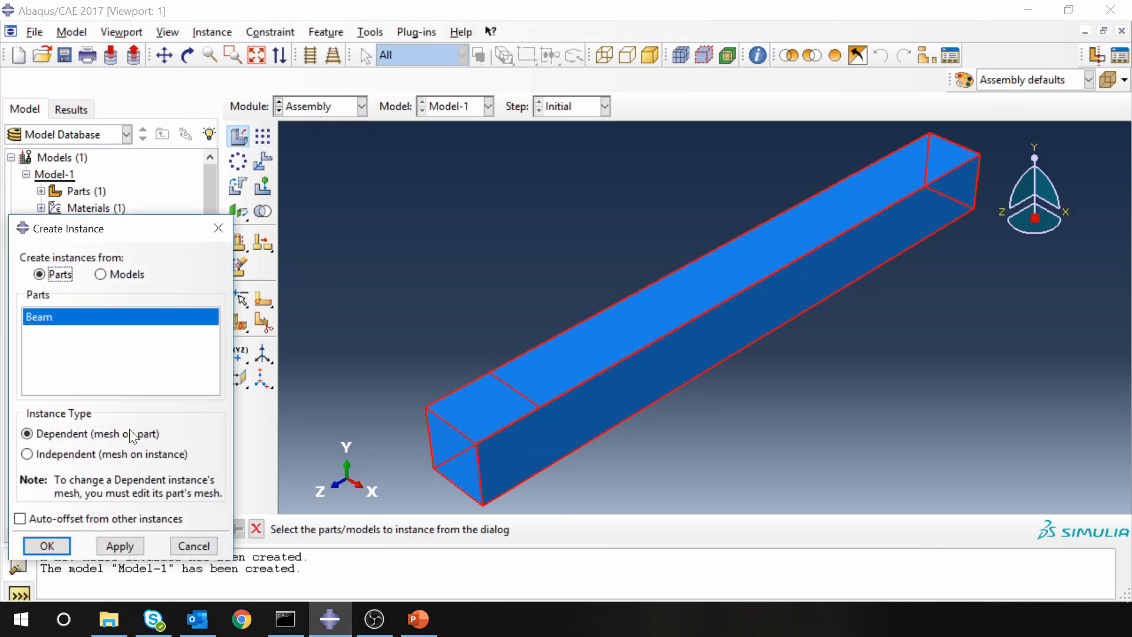
click(46, 547)
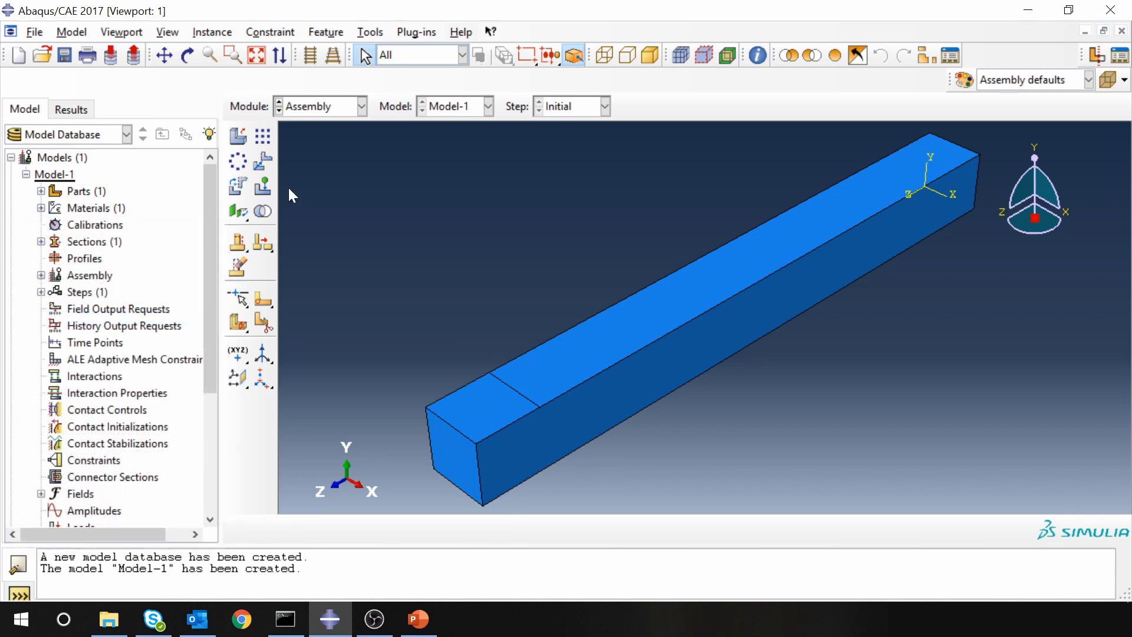
Create a Static, General analysis step named "Static" after the Initial step, keeping the default settings
click(317, 112)
click(319, 173)
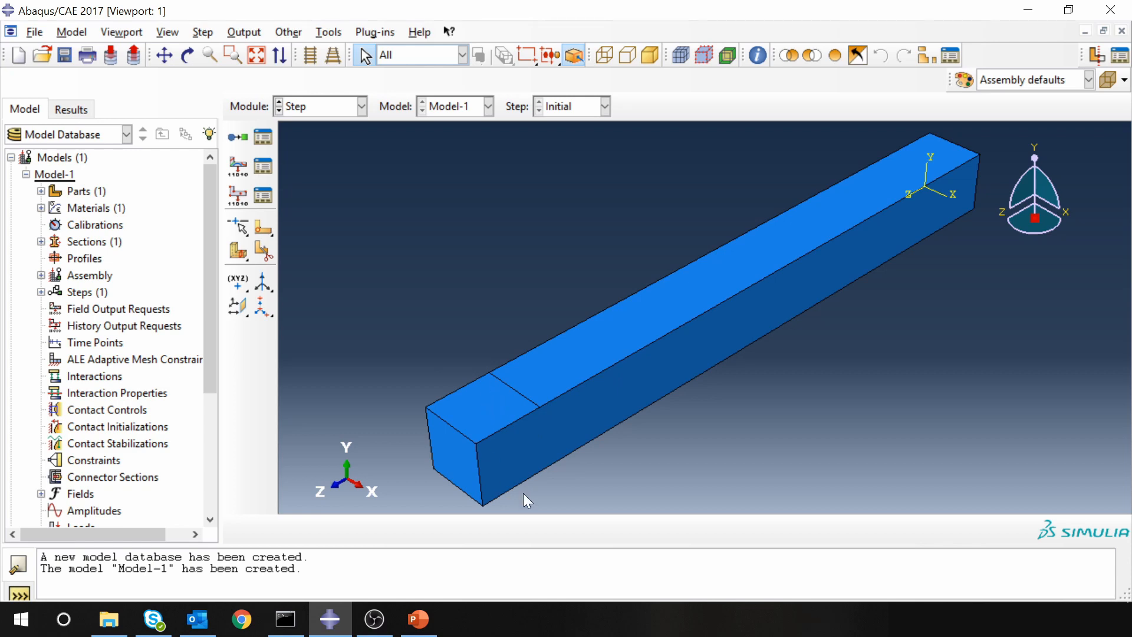
click(239, 142)
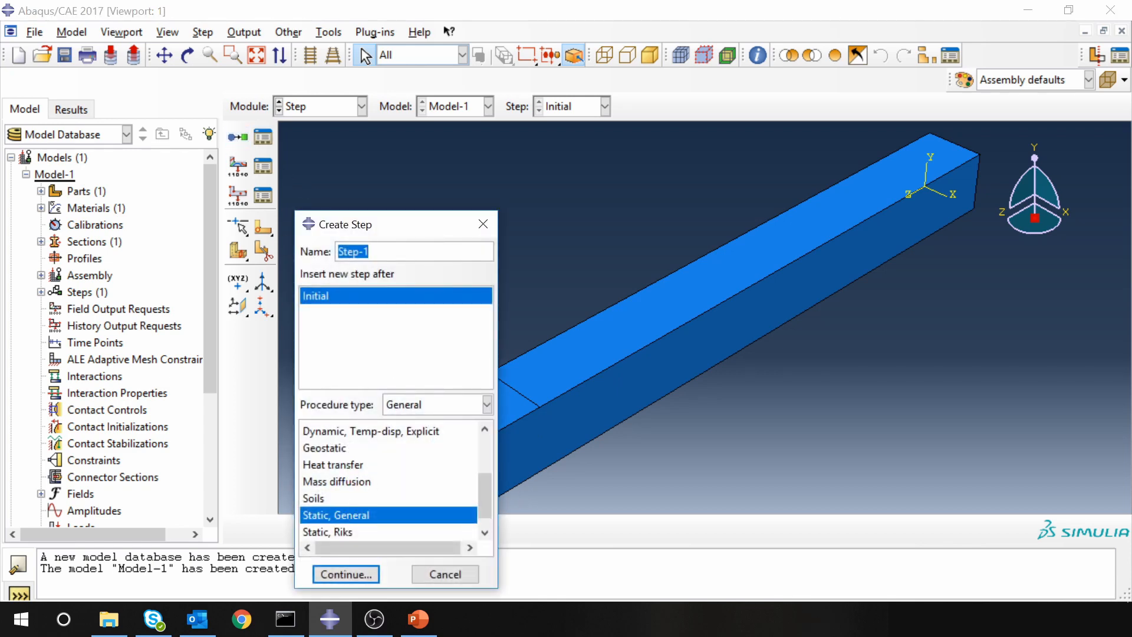
text(Static)
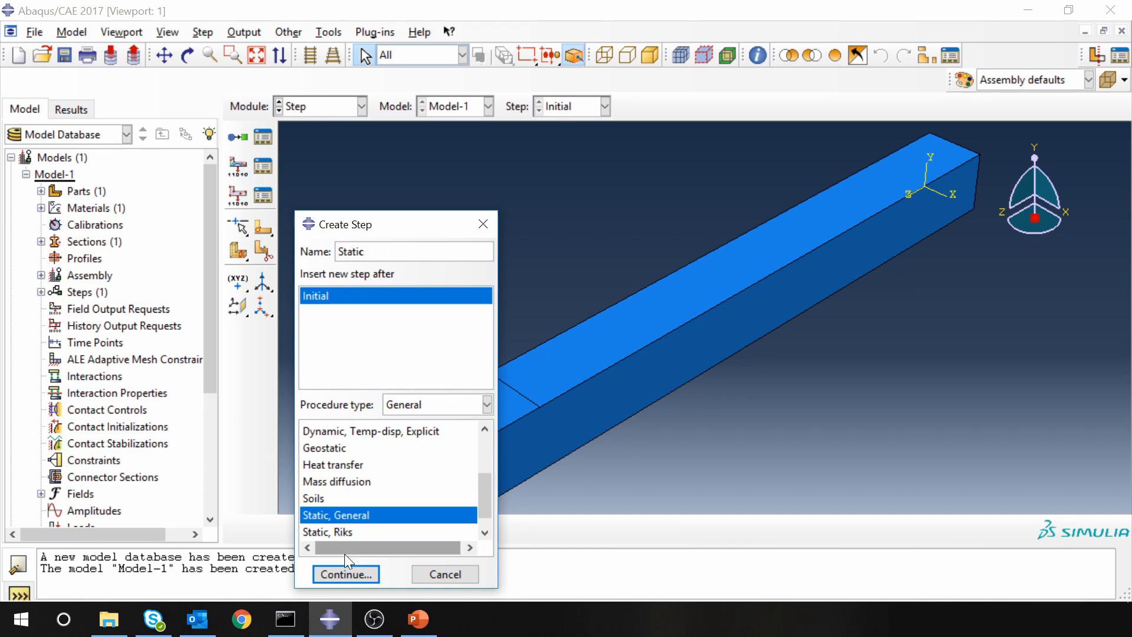
click(351, 574)
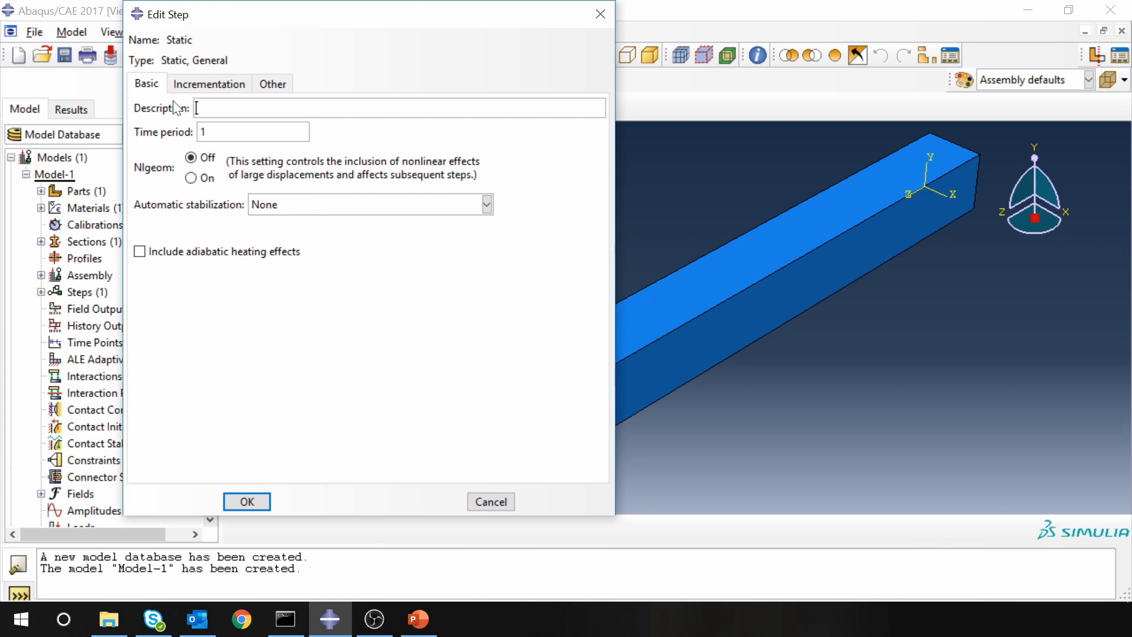
click(247, 501)
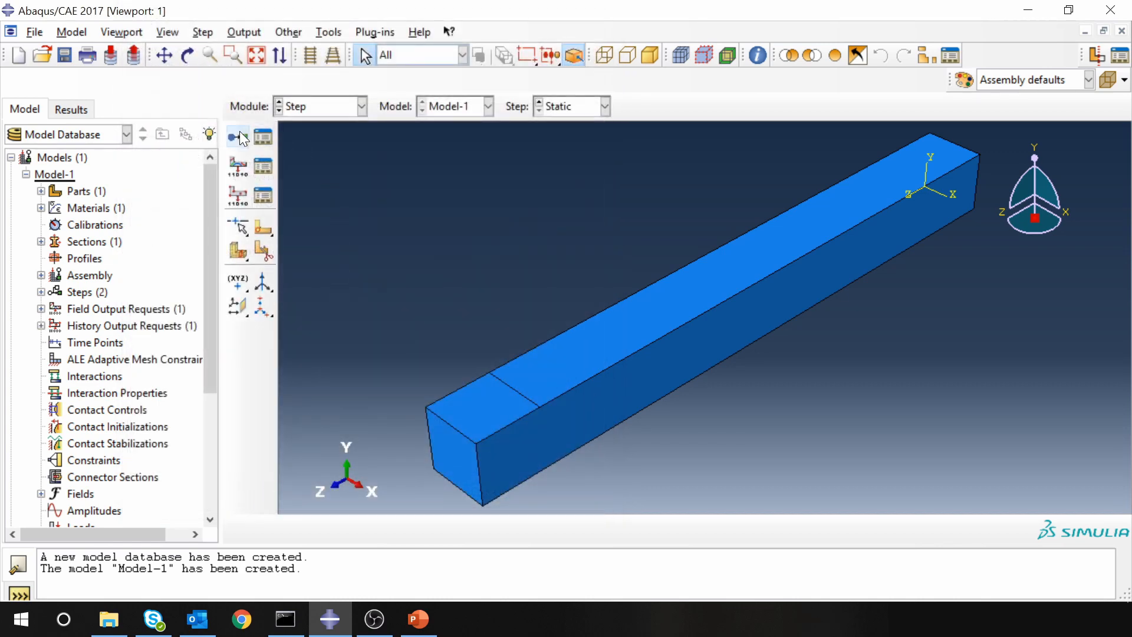
Create a Dynamic, Implicit step named "Dynamic" after the Static step, with a time period of 0.02
click(239, 136)
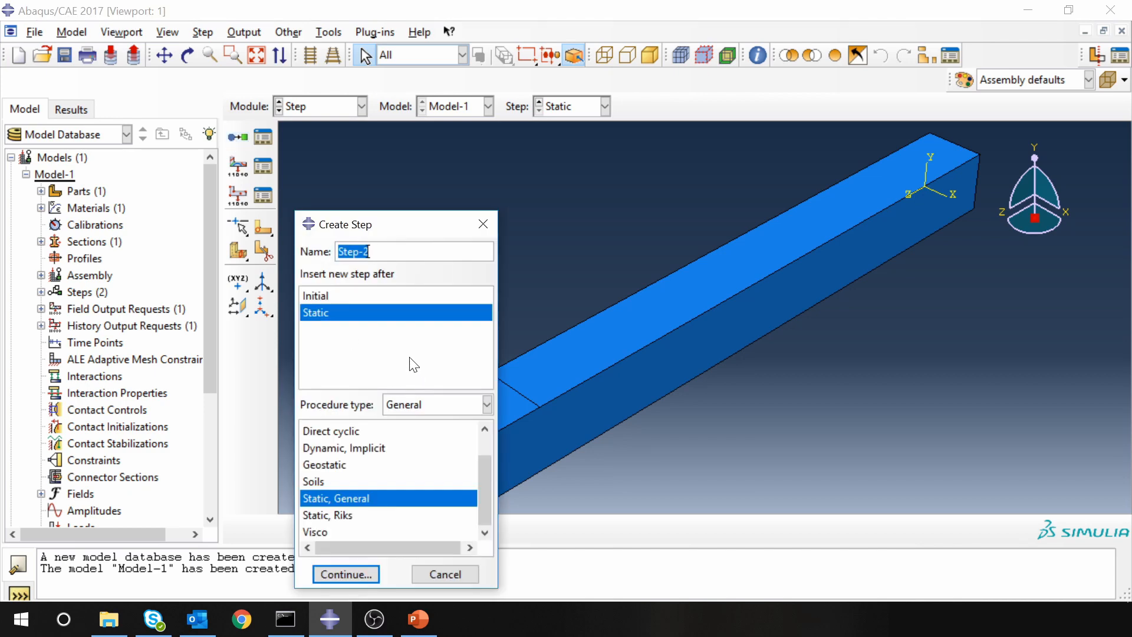
click(352, 450)
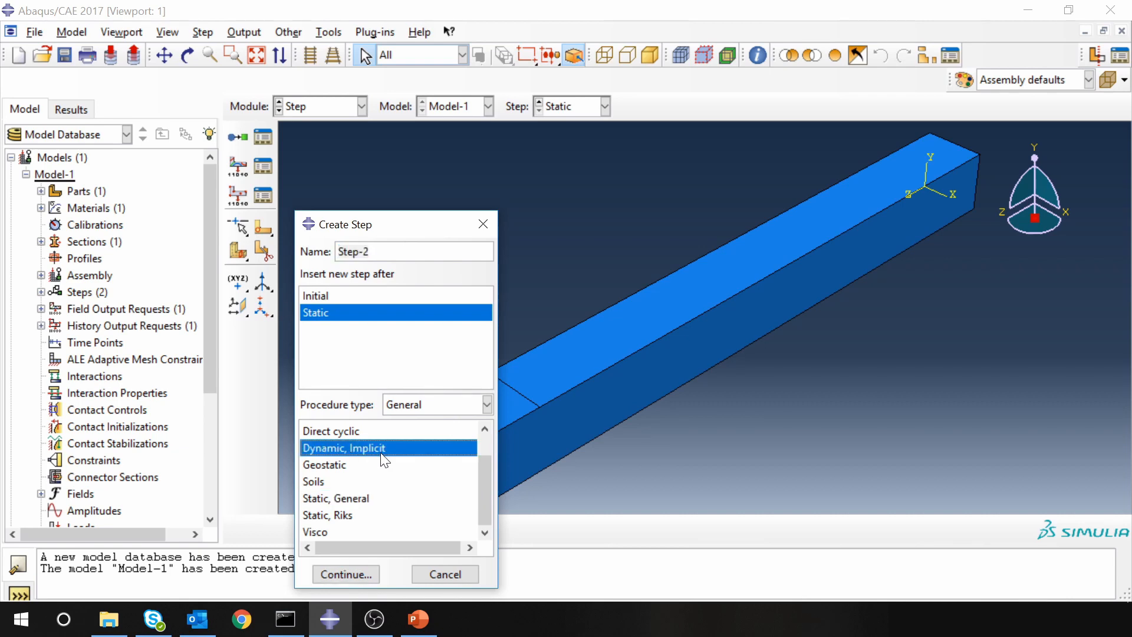
drag(374, 251, 307, 254)
text(Dynamic)
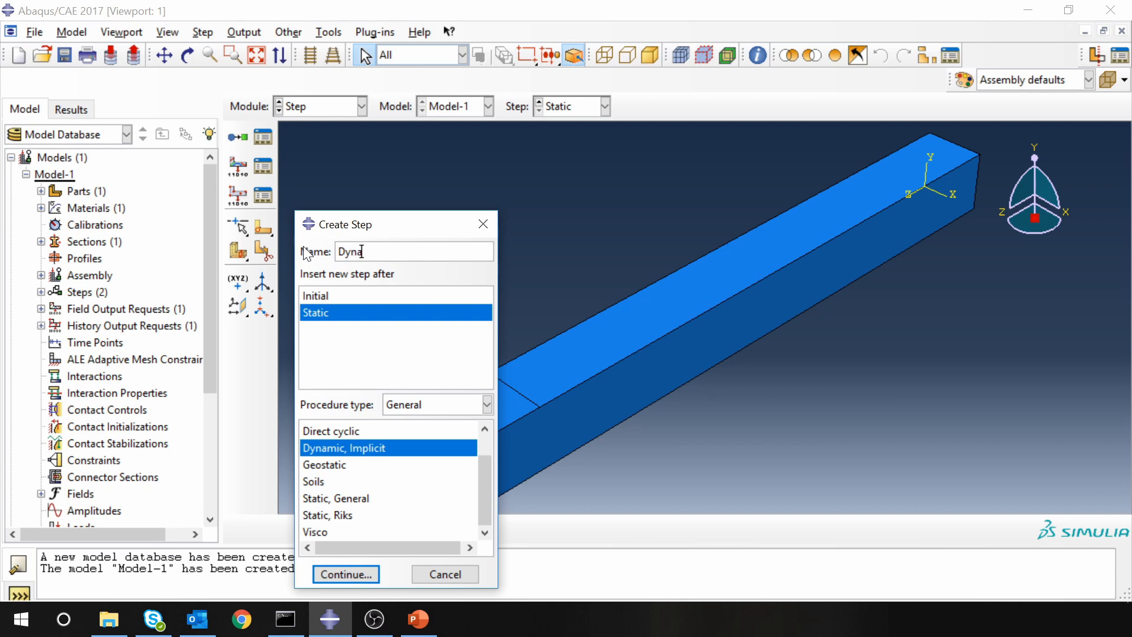
click(352, 575)
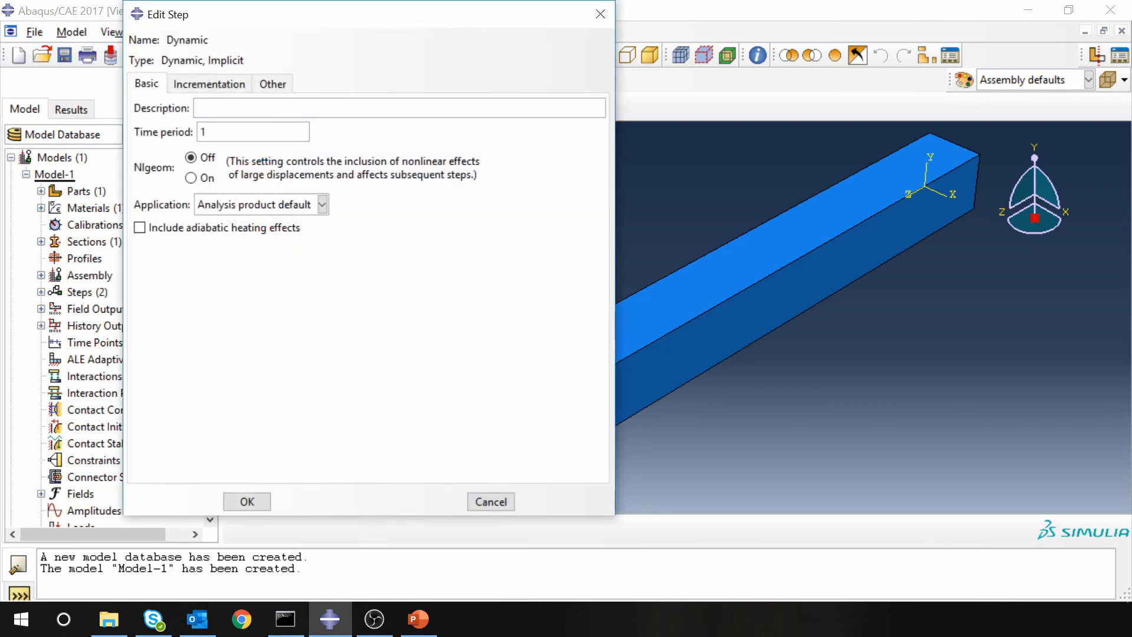
key(Tab)
text(0.02)
Set the Dynamic step to fixed incrementation with at most 1000 increments of size 0.0001, and save the step
click(211, 84)
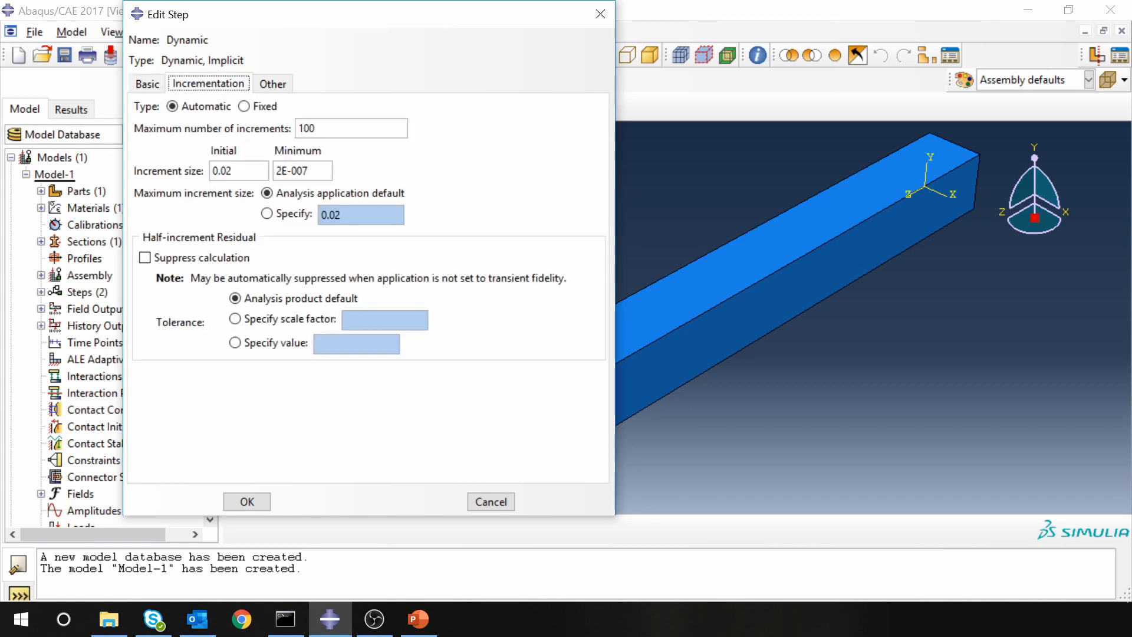
drag(316, 129, 304, 129)
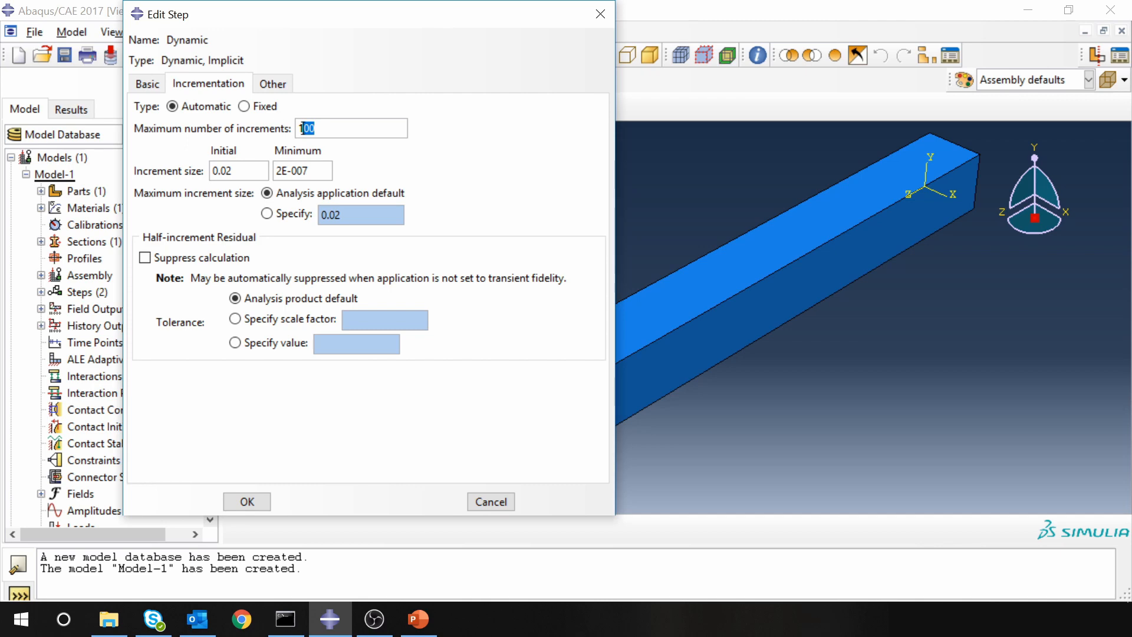
click(245, 108)
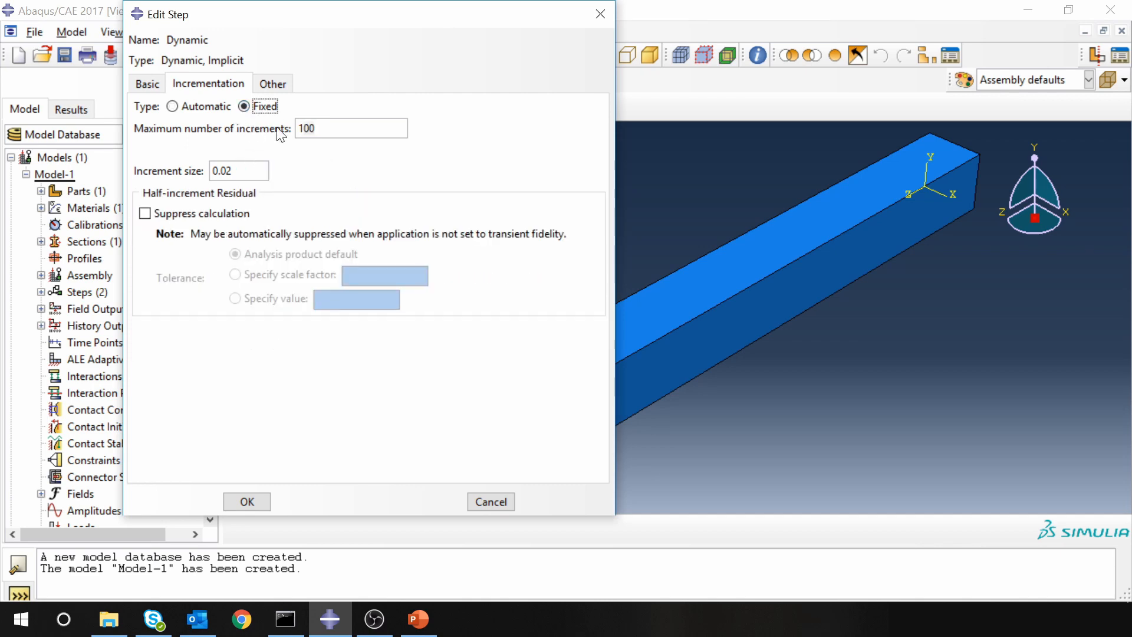
drag(314, 128, 297, 128)
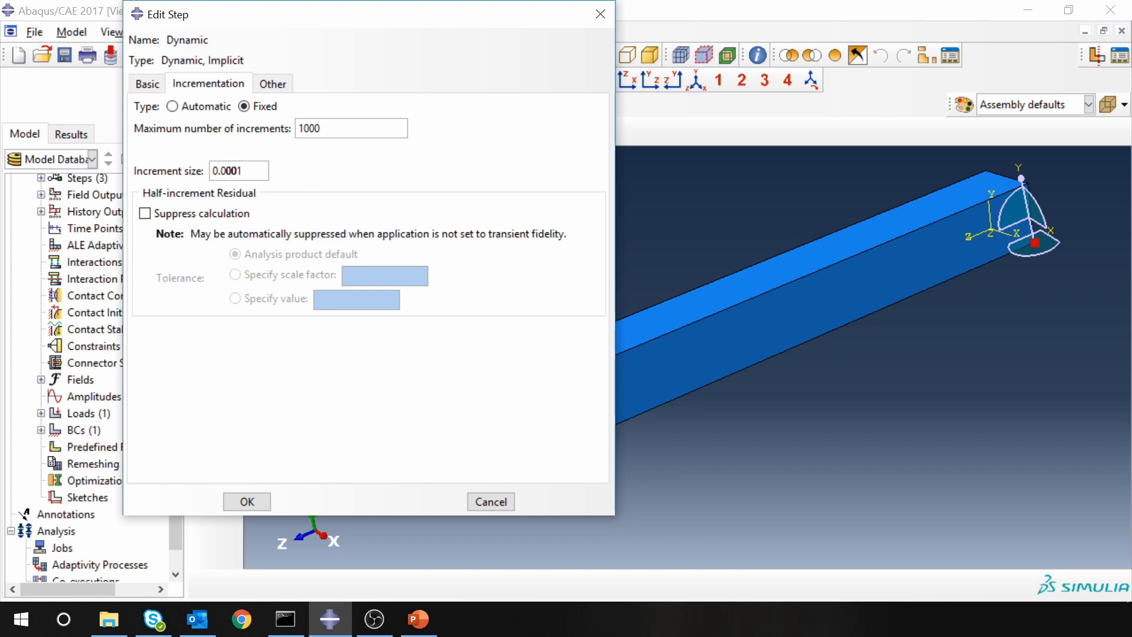
click(156, 88)
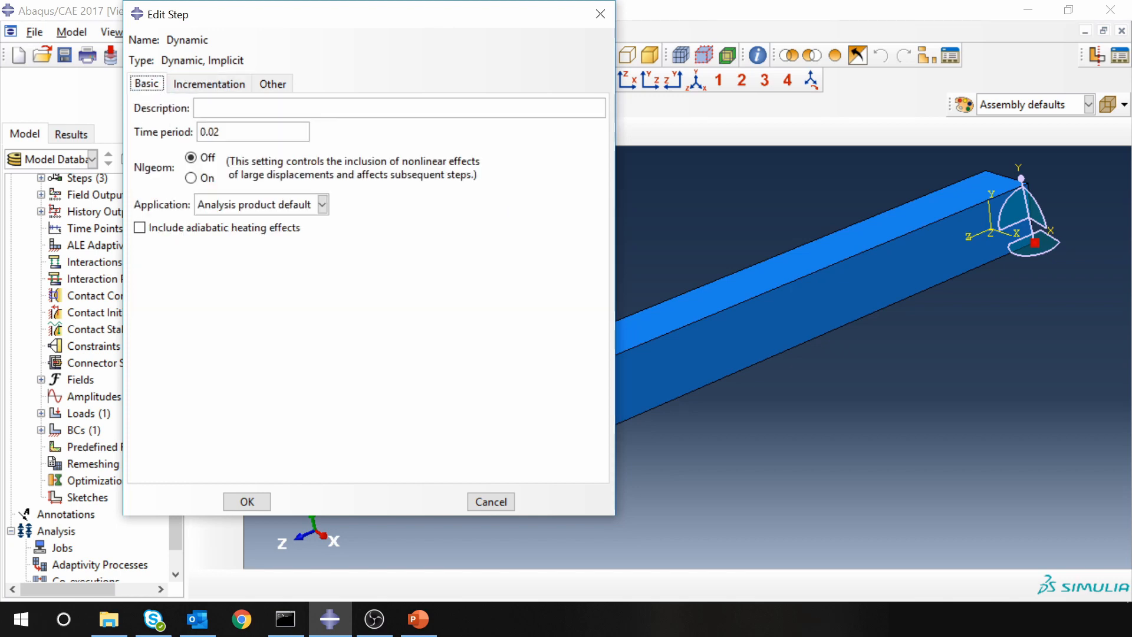
click(247, 502)
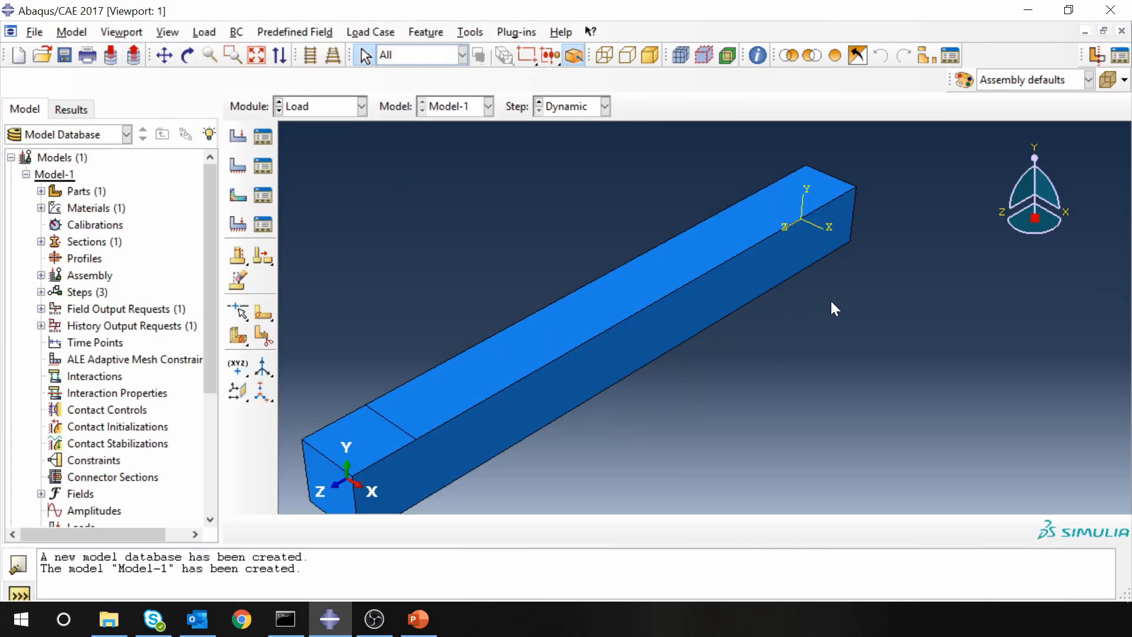
Create an encastre boundary condition named "Fixed end" in the Initial step on the beam's end face farthest from the top-face partition
ctrl+alt+drag(870, 251, 726, 388)
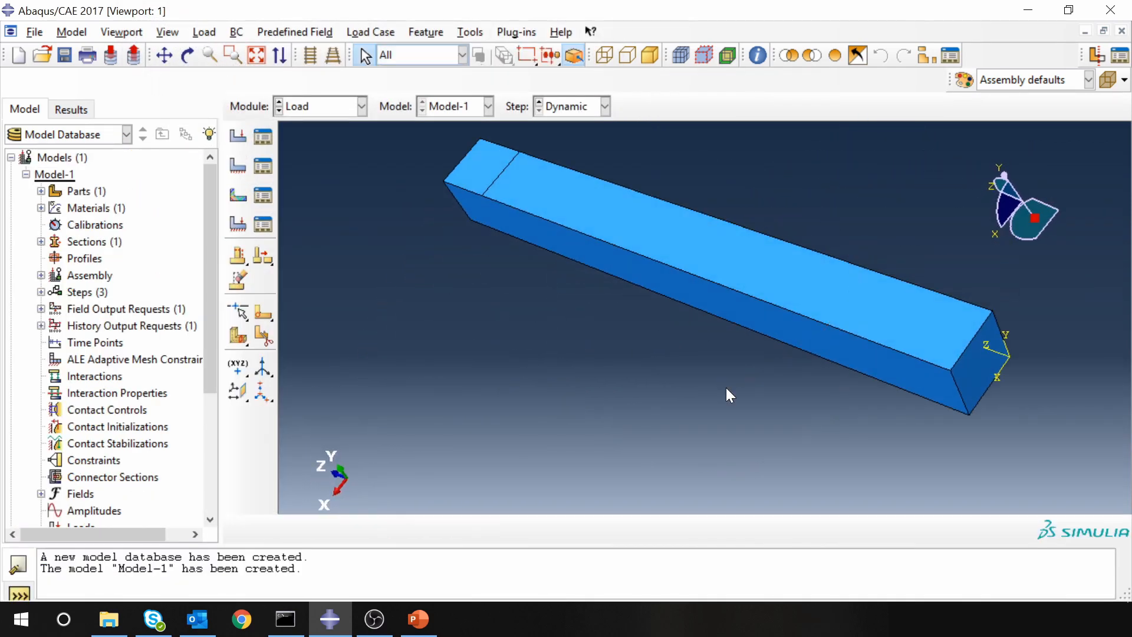
click(243, 170)
click(261, 332)
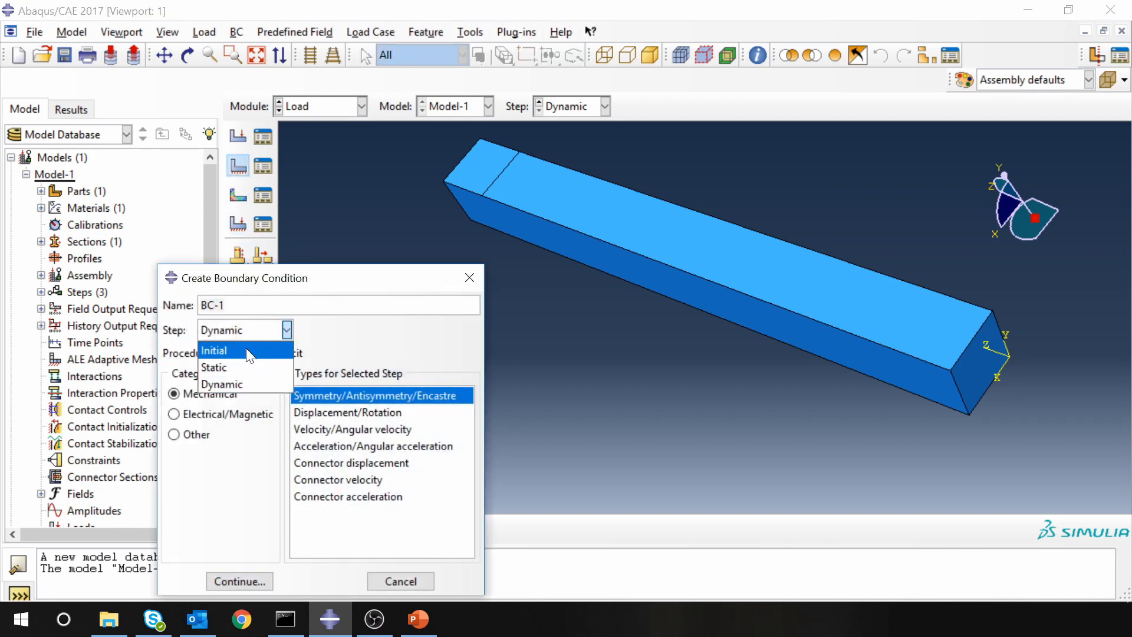
click(246, 349)
text(Fixed)
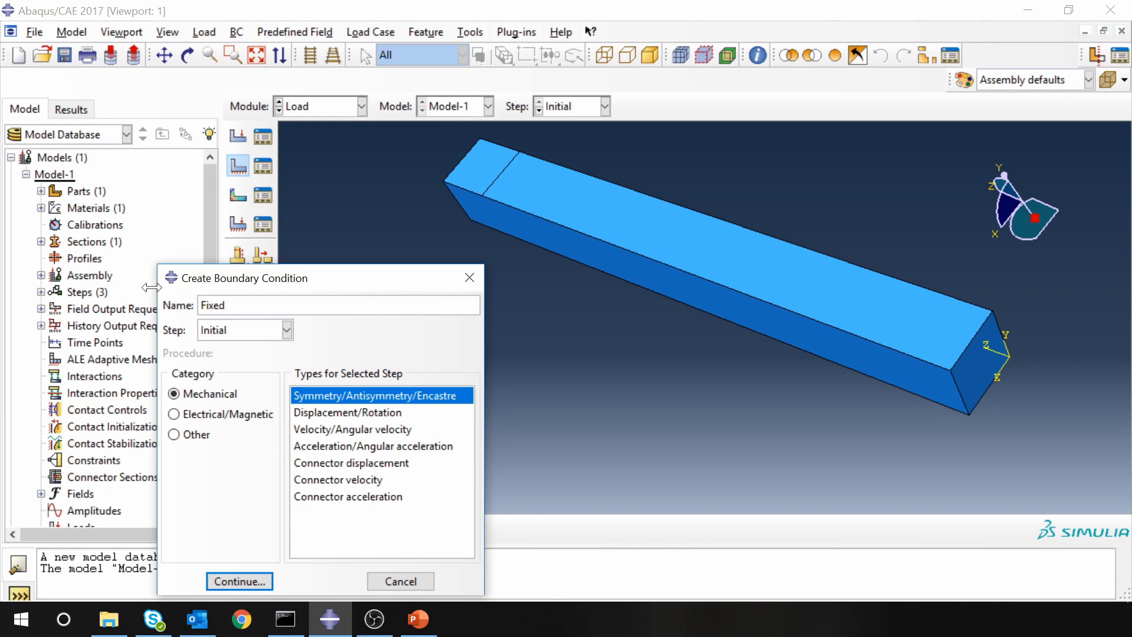
text( end)
click(256, 581)
click(967, 366)
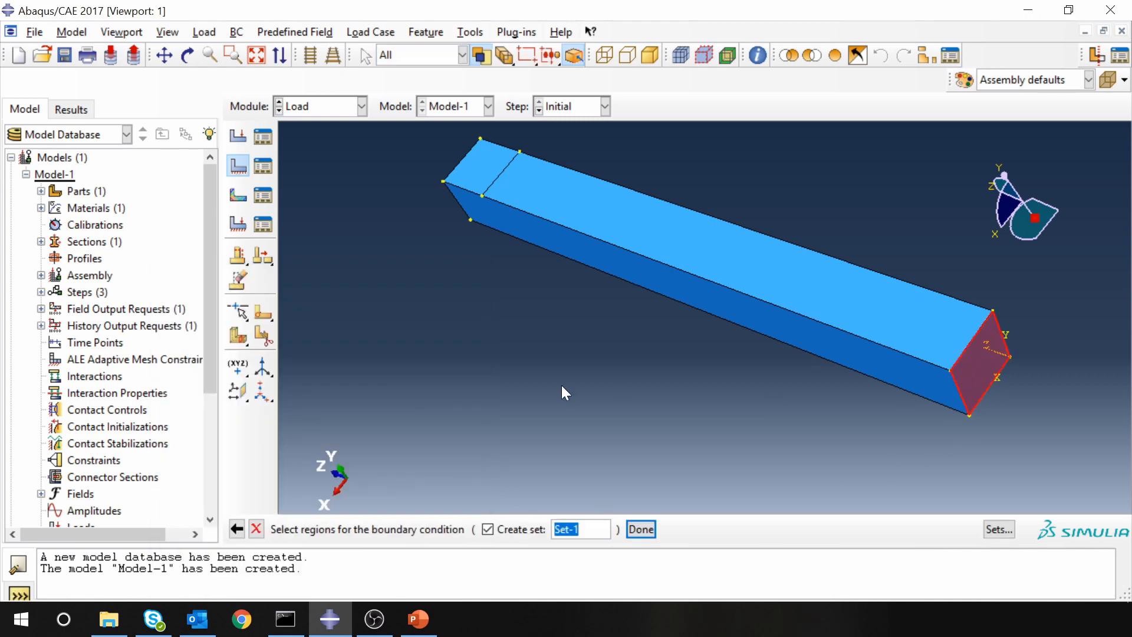
middle_click(500, 408)
click(54, 376)
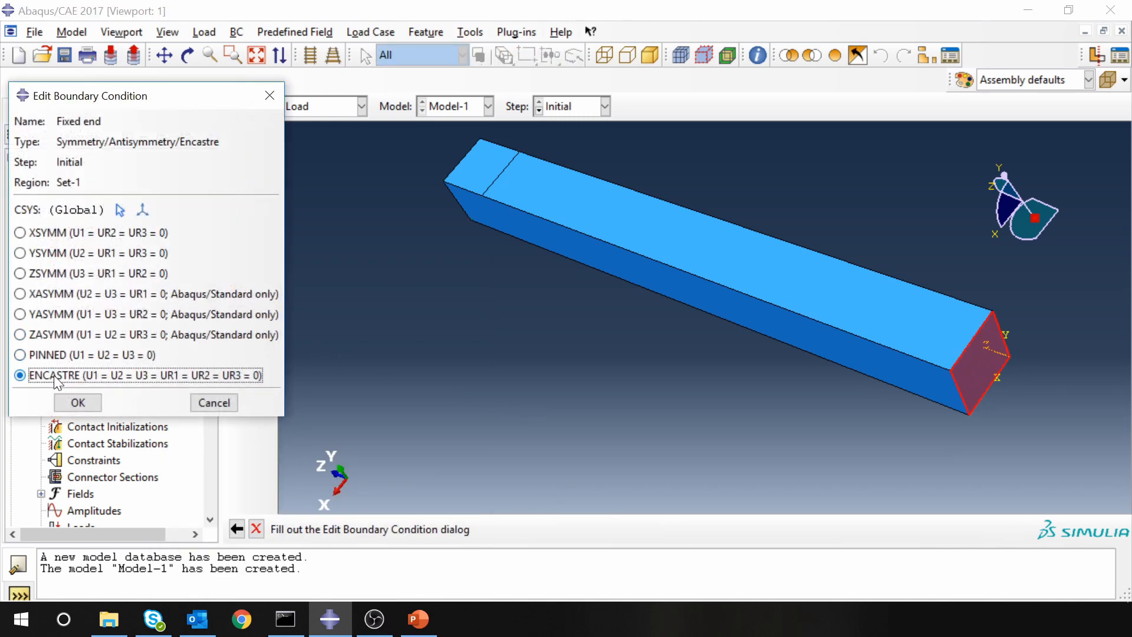
click(78, 402)
Create a mechanical pressure load in the Static step
scroll(860, 433, down, 2)
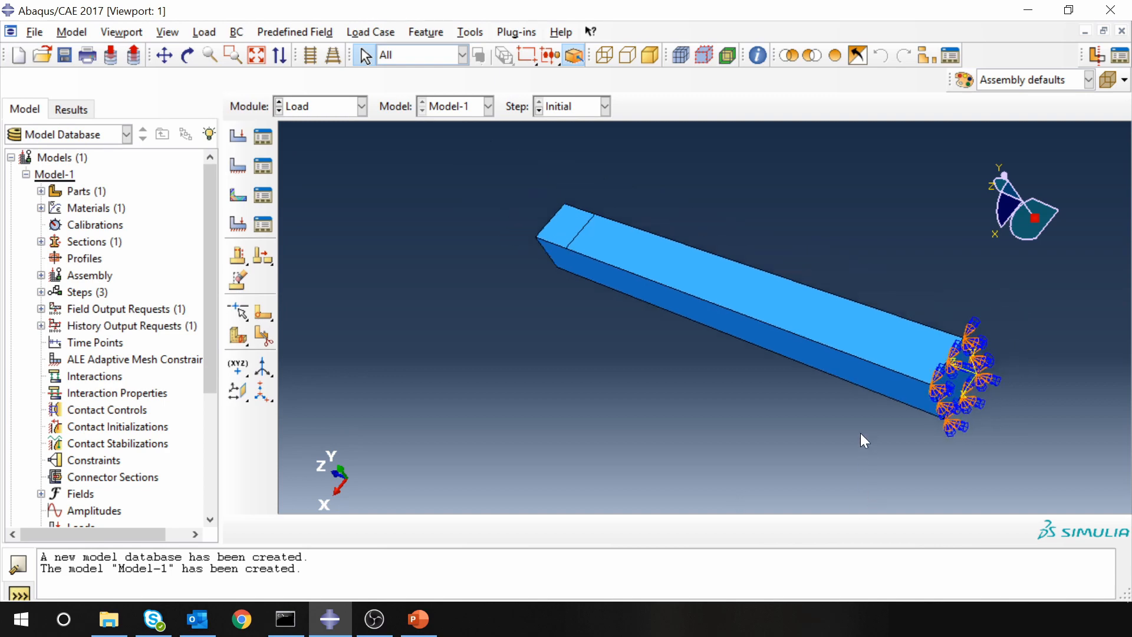
ctrl+alt+drag(832, 393, 910, 265)
ctrl+alt+drag(739, 259, 776, 182)
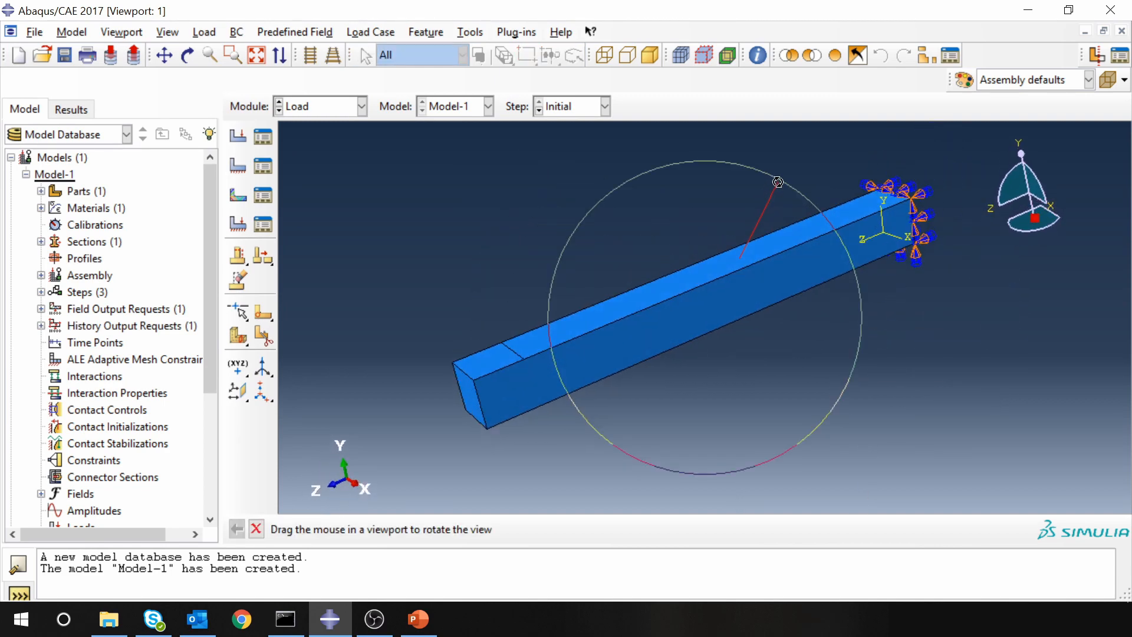
scroll(470, 363, down, 2)
scroll(470, 364, up, 3)
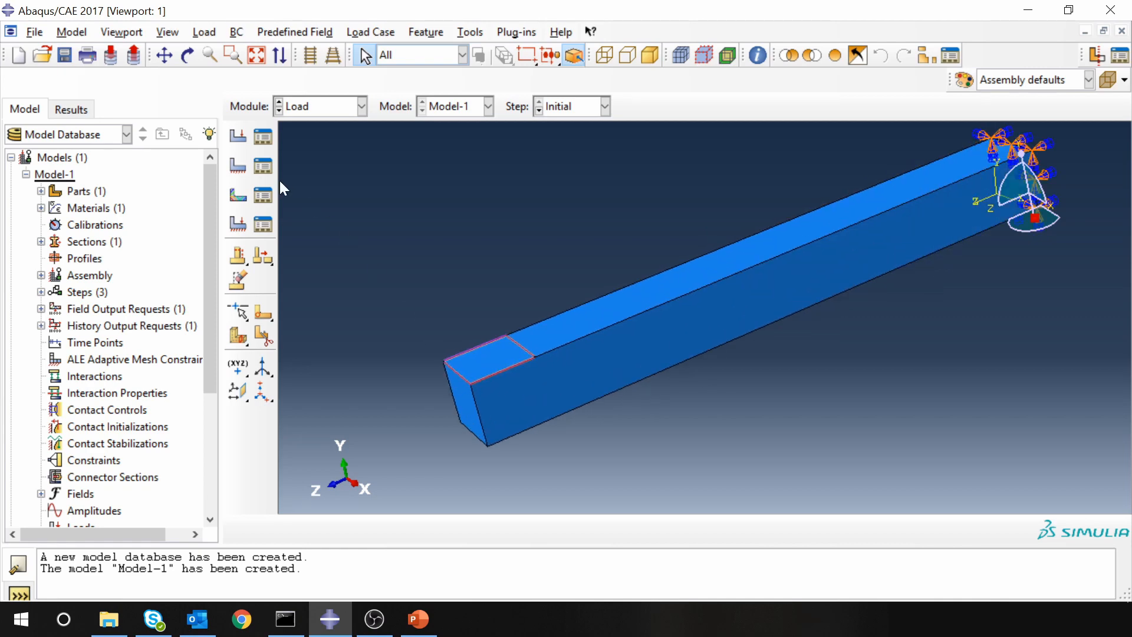
click(238, 137)
click(271, 236)
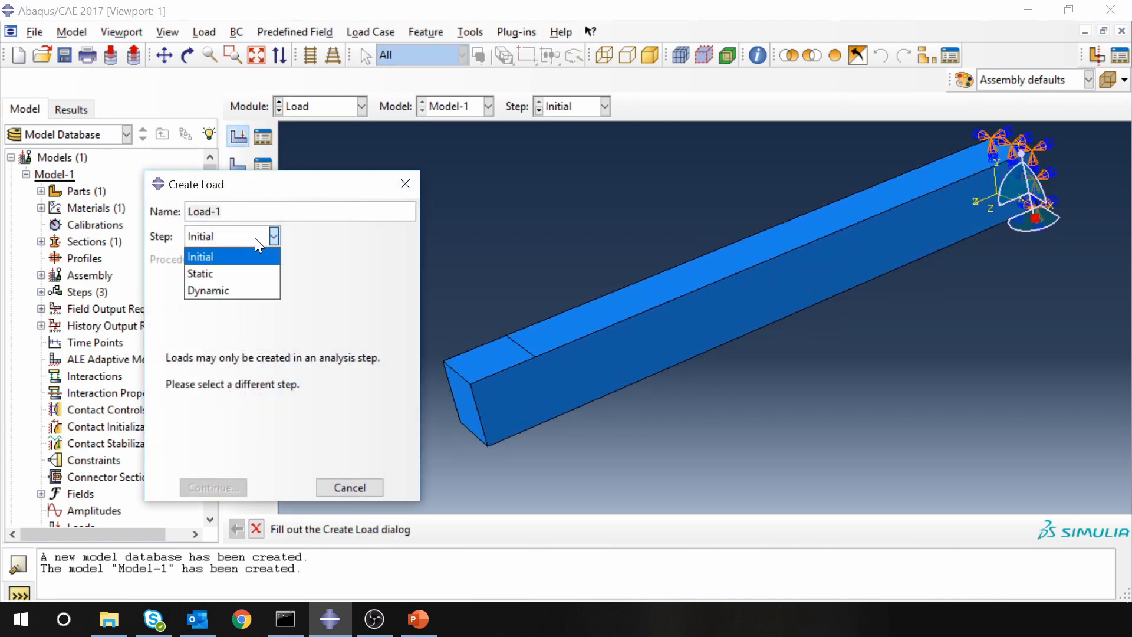
click(239, 269)
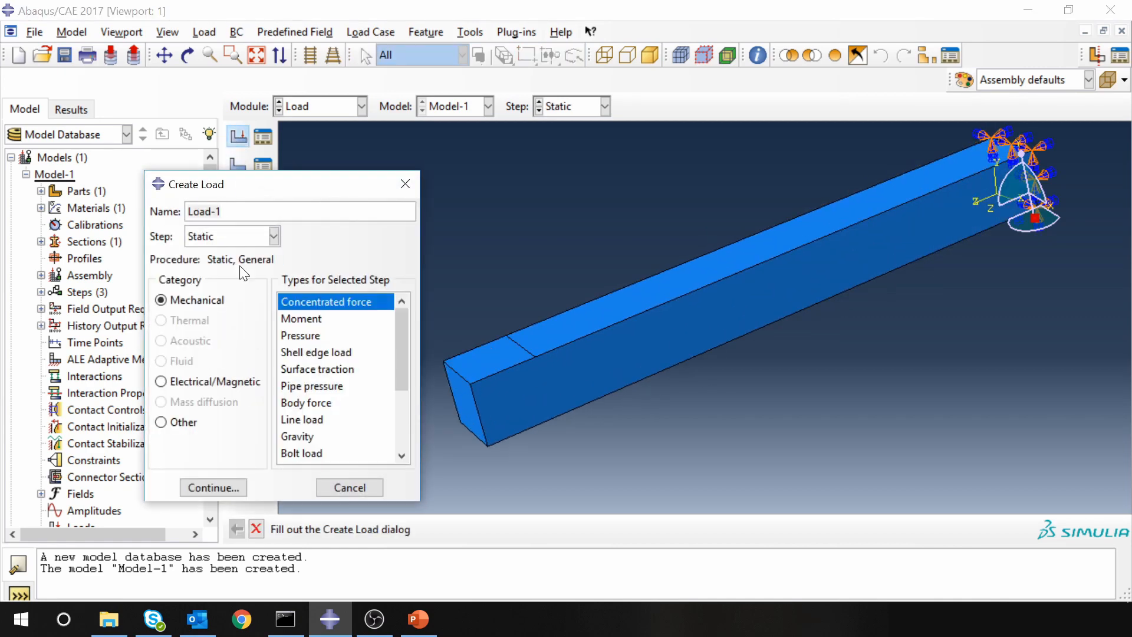
click(299, 336)
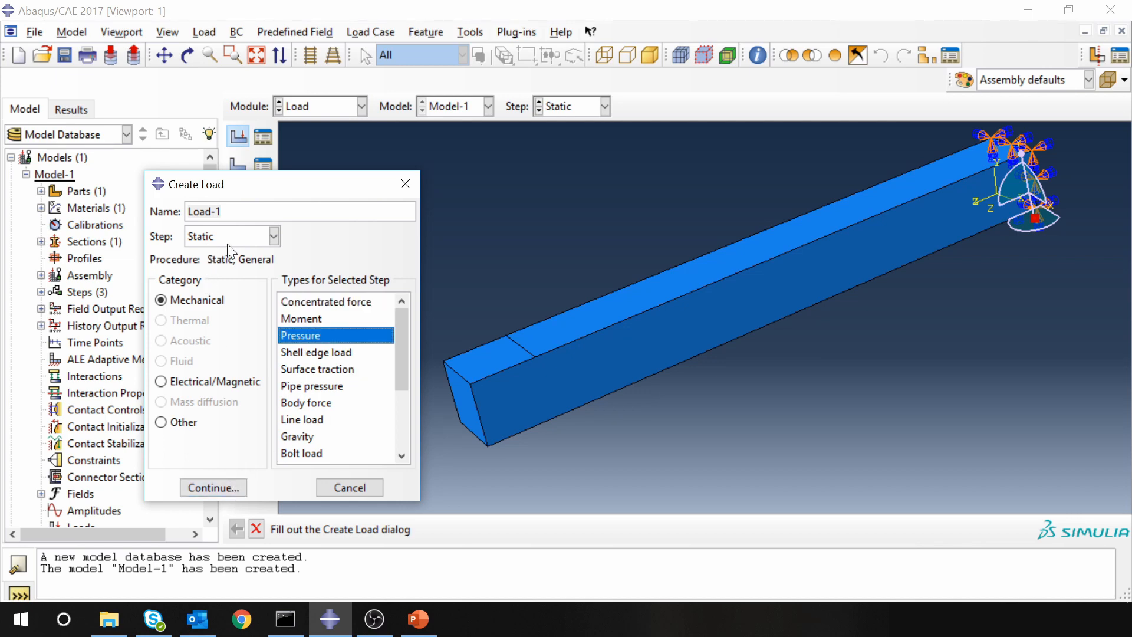
click(227, 486)
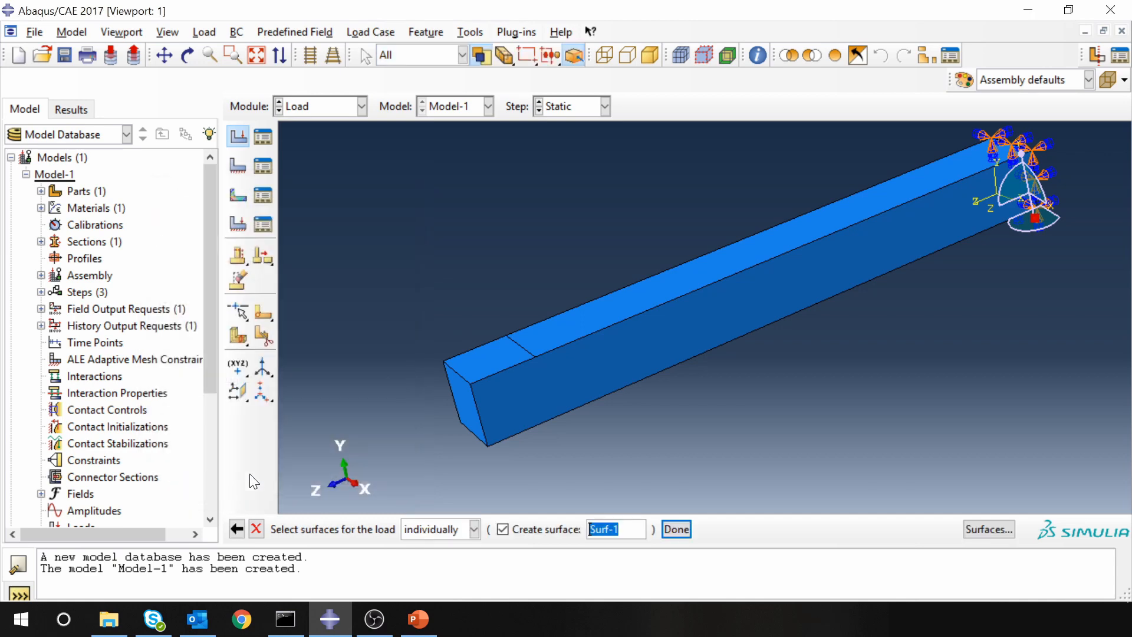
Apply the pressure load to the small partitioned top face at the free end with a uniform magnitude of 30000
click(478, 367)
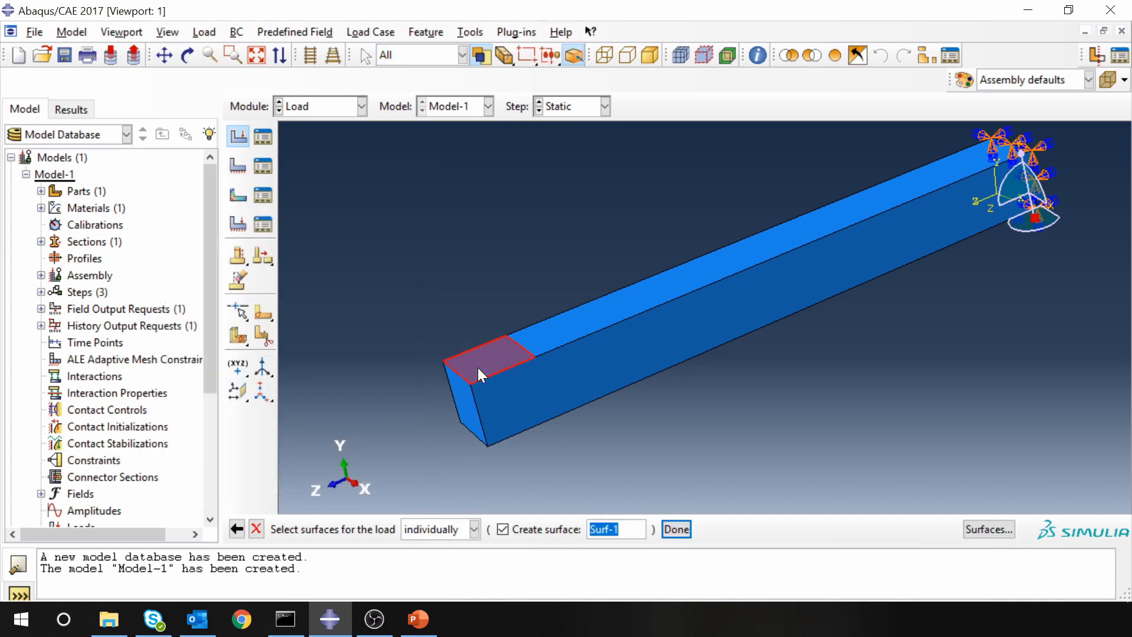
middle_click(391, 275)
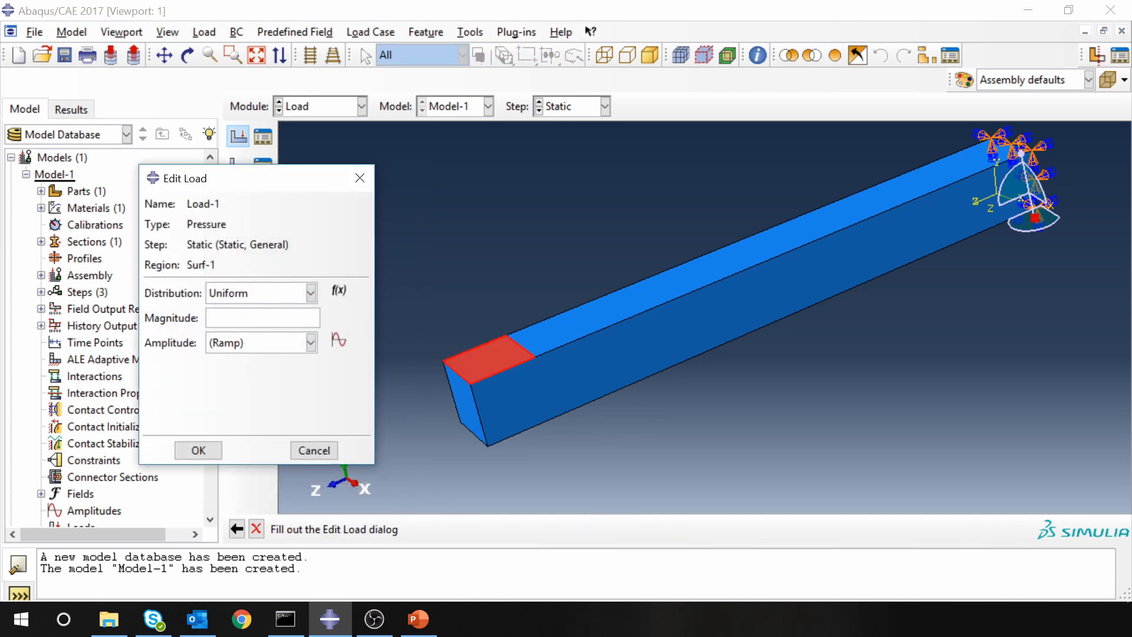
text(30000)
click(198, 449)
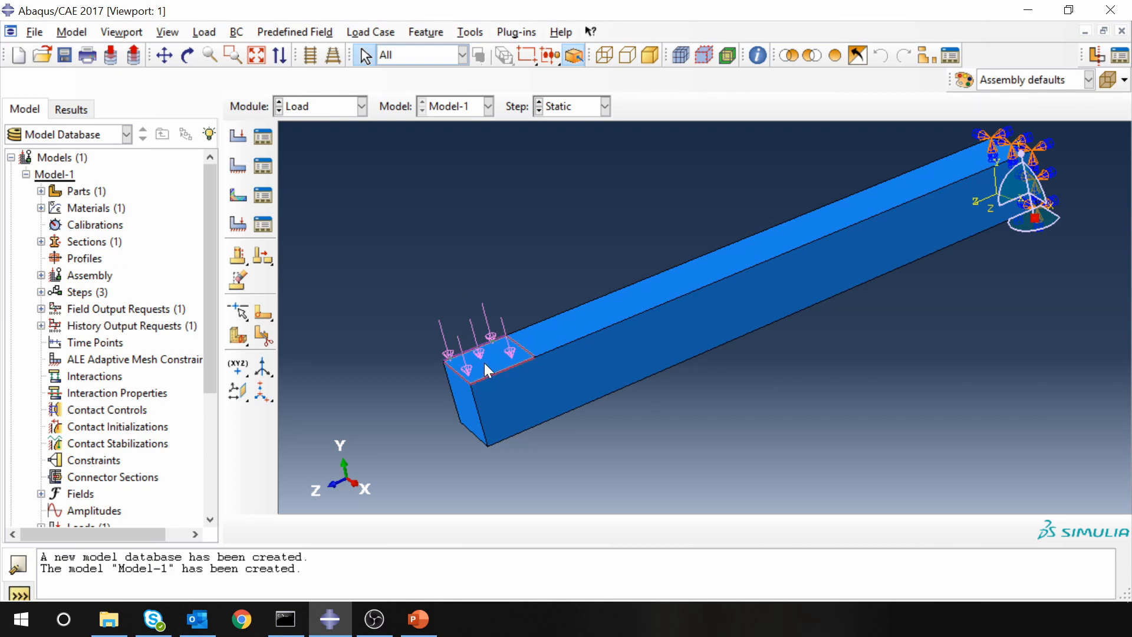
Deactivate the pressure load in the Dynamic step and close the load manager
click(264, 137)
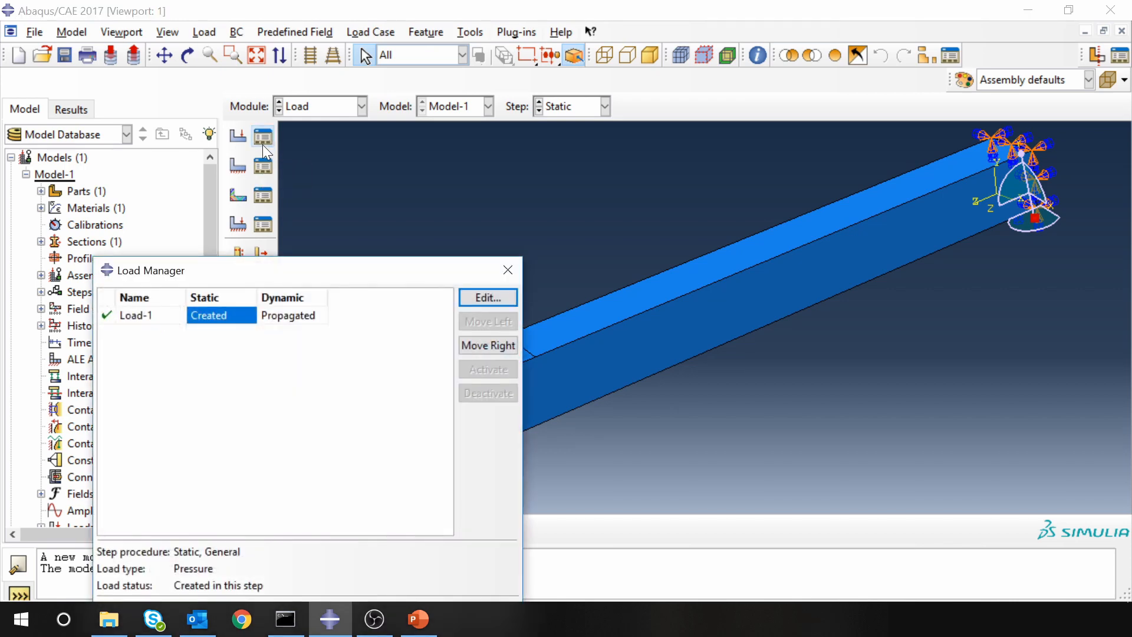
click(284, 318)
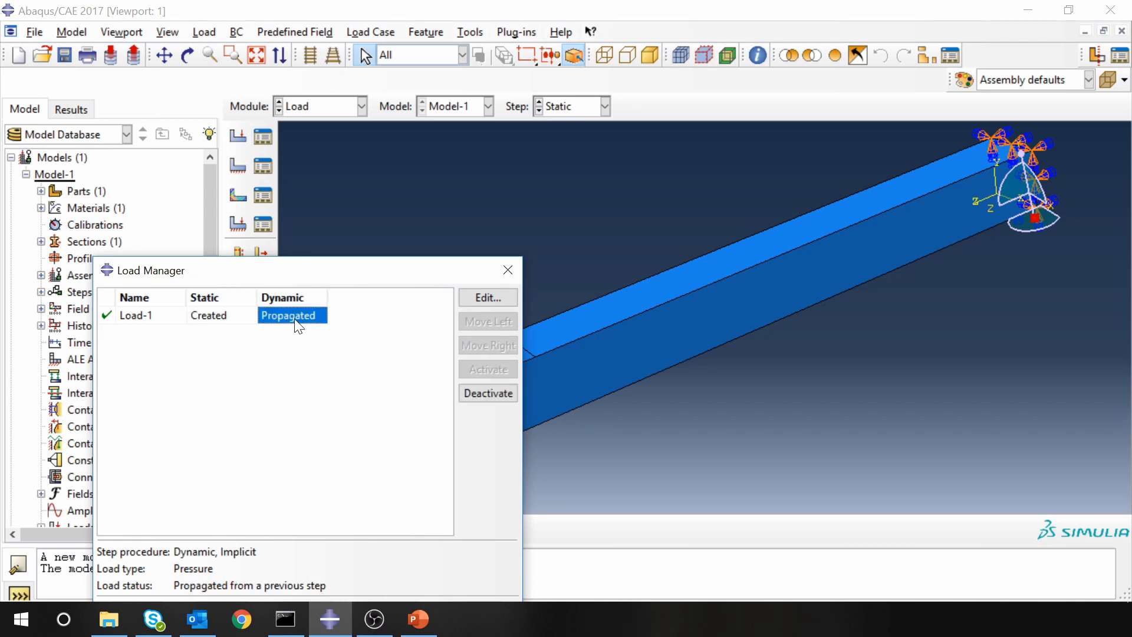
click(478, 394)
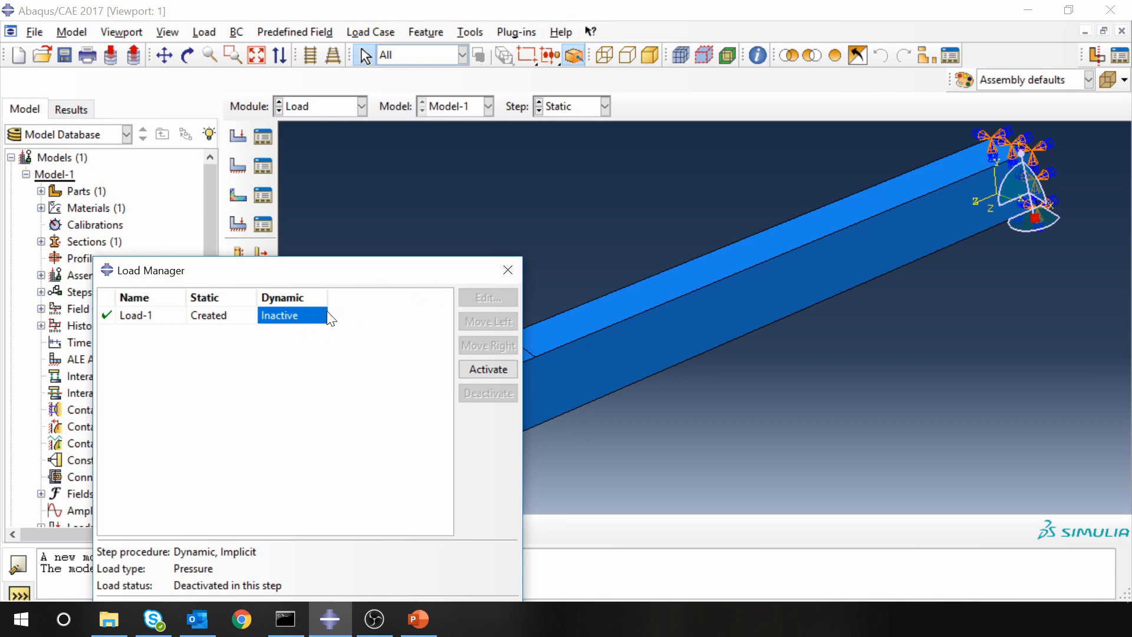
click(508, 272)
Switch to the Mesh module
click(323, 107)
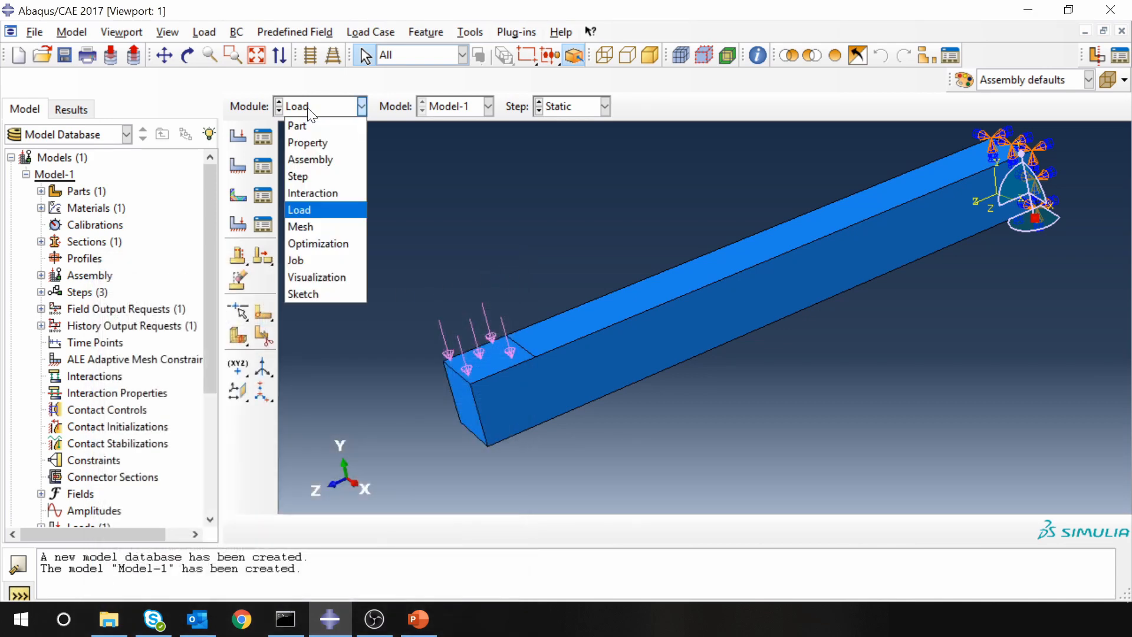
click(319, 228)
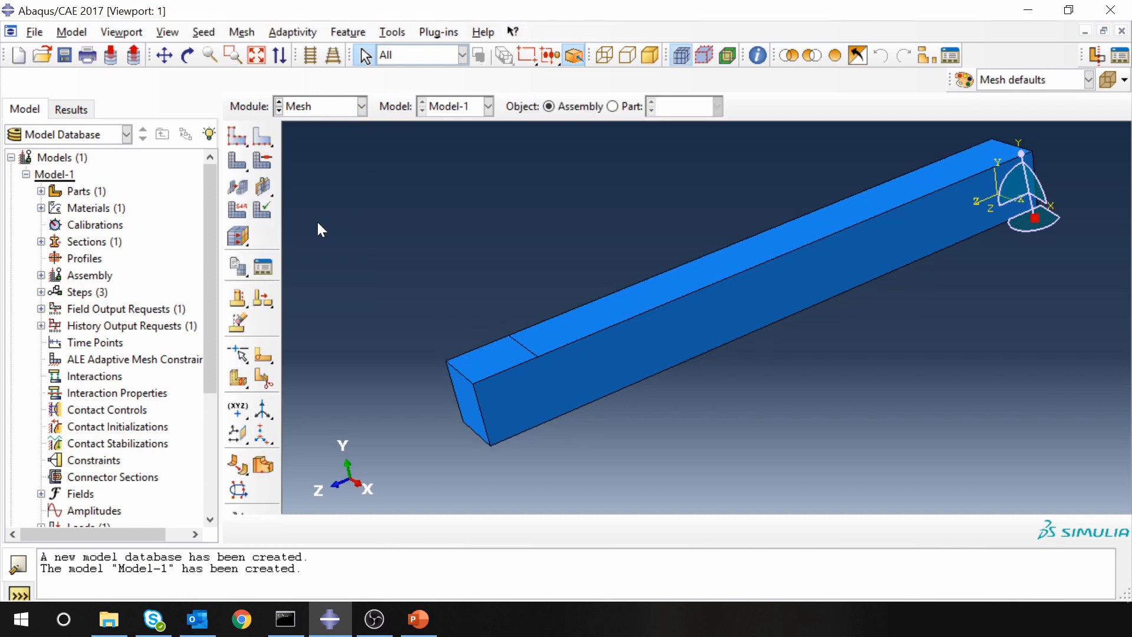
Try to assign an element type to the beam instance at assembly level
click(230, 37)
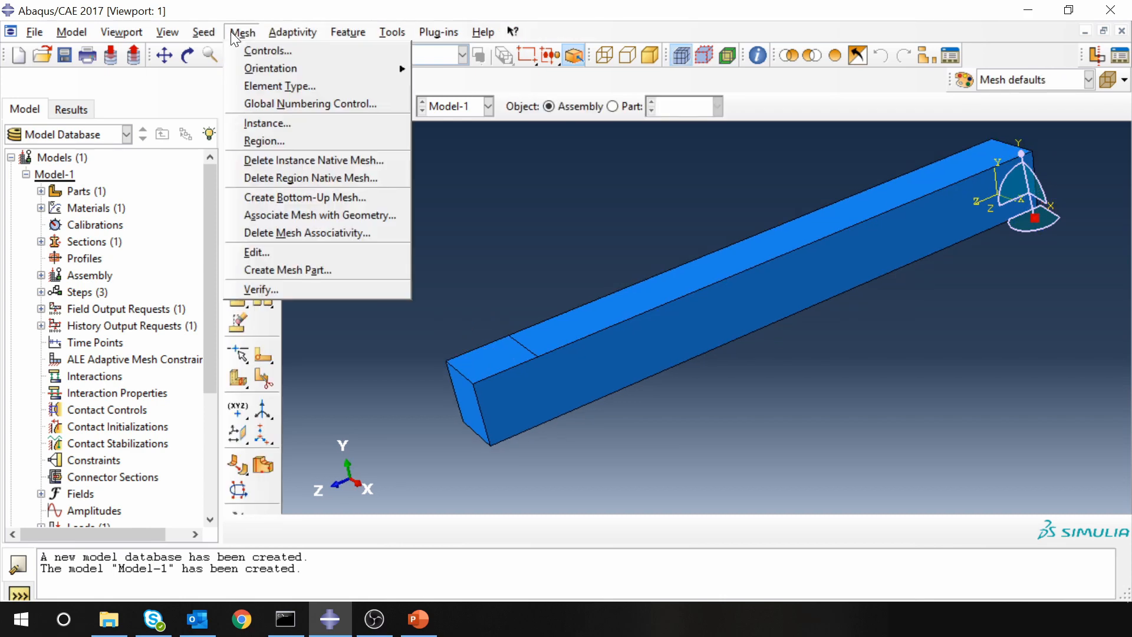
click(267, 85)
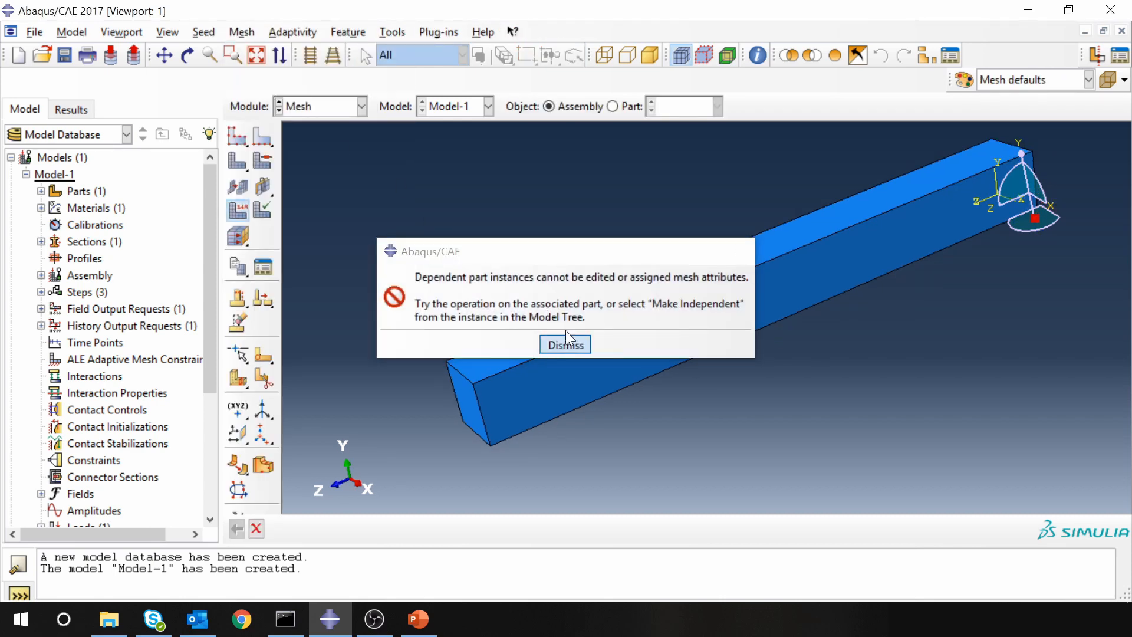
click(565, 344)
Work on the Beam part instead of the assembly and assign it Standard, Linear, 3D Stress hex elements with reduced integration (C3D8R)
click(613, 107)
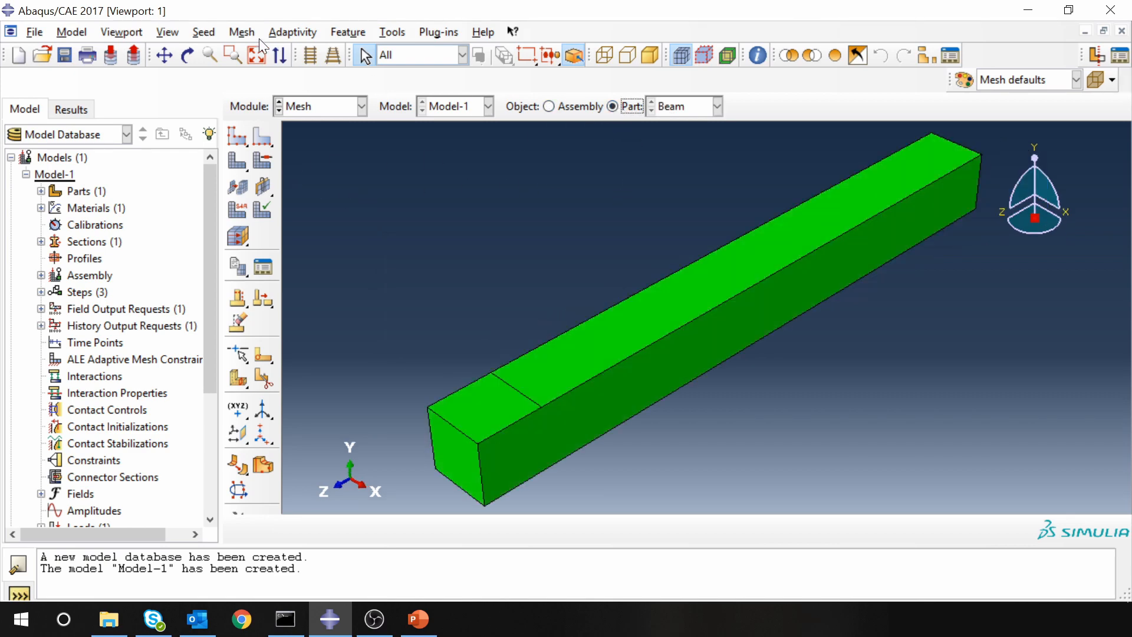
click(243, 32)
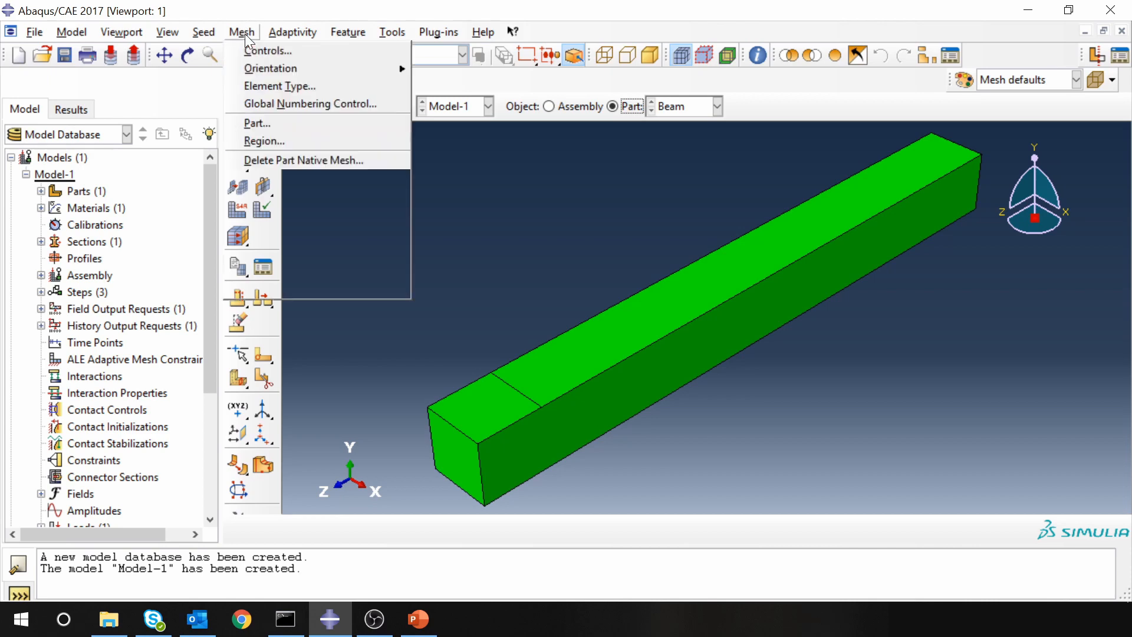
click(265, 83)
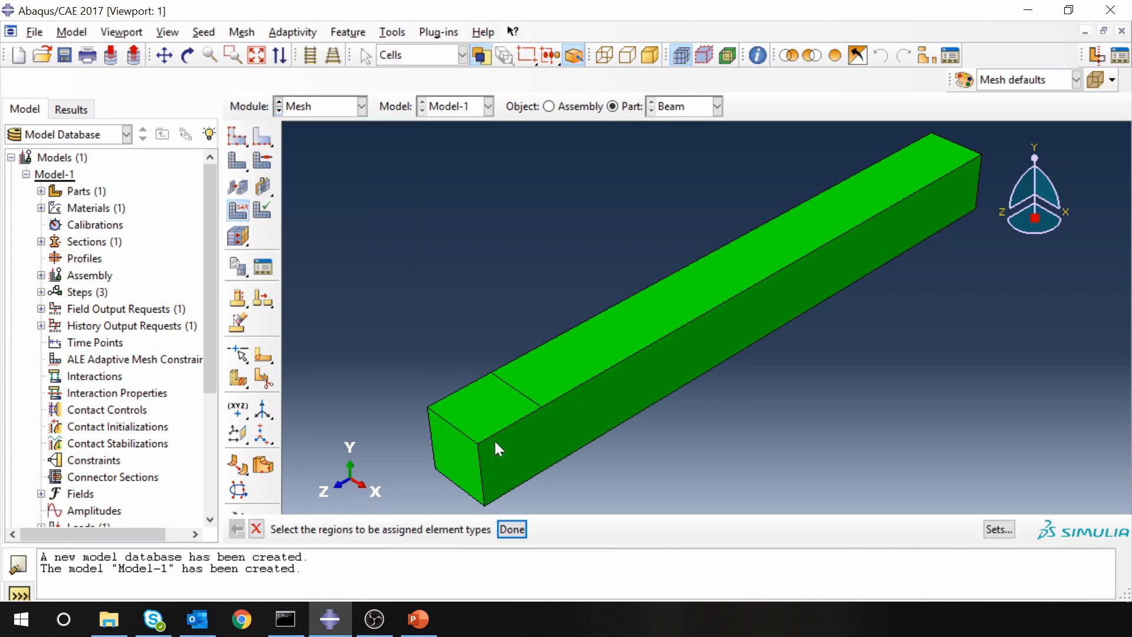
click(529, 405)
middle_click(390, 279)
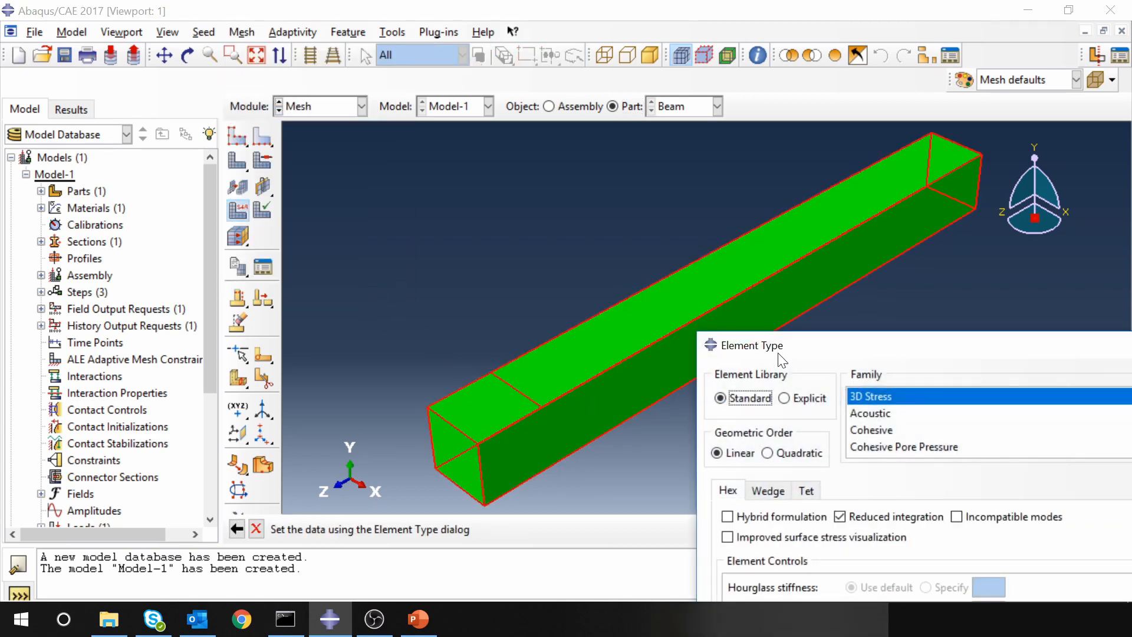
drag(782, 360, 247, 85)
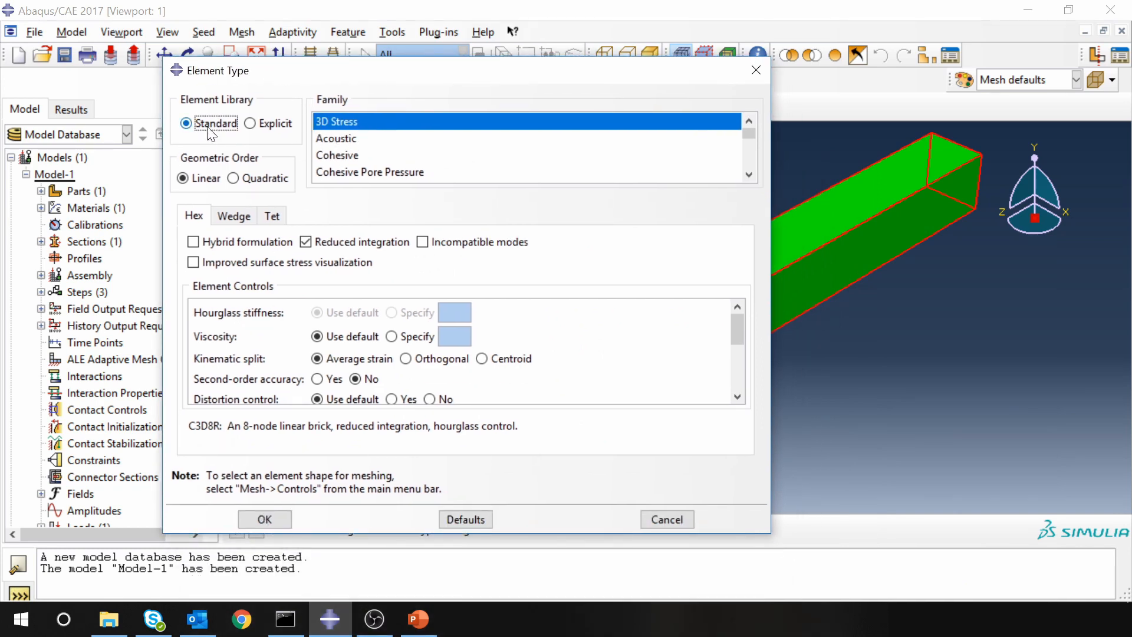
click(258, 519)
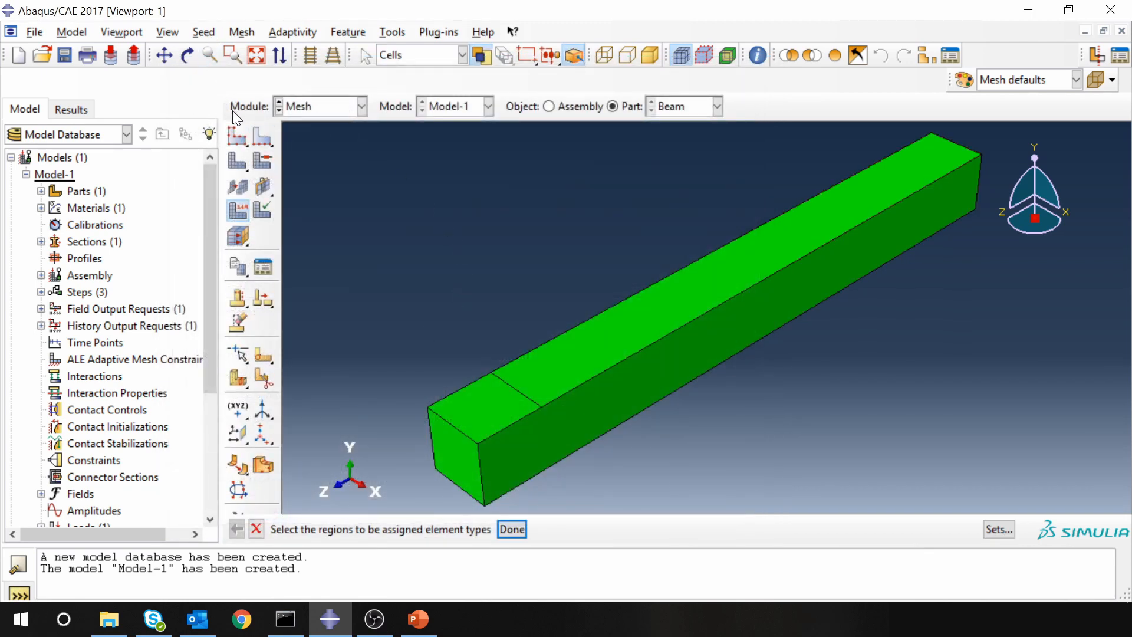
Seed the Beam part with an approximate global size of 0.02 and mesh the part
click(240, 137)
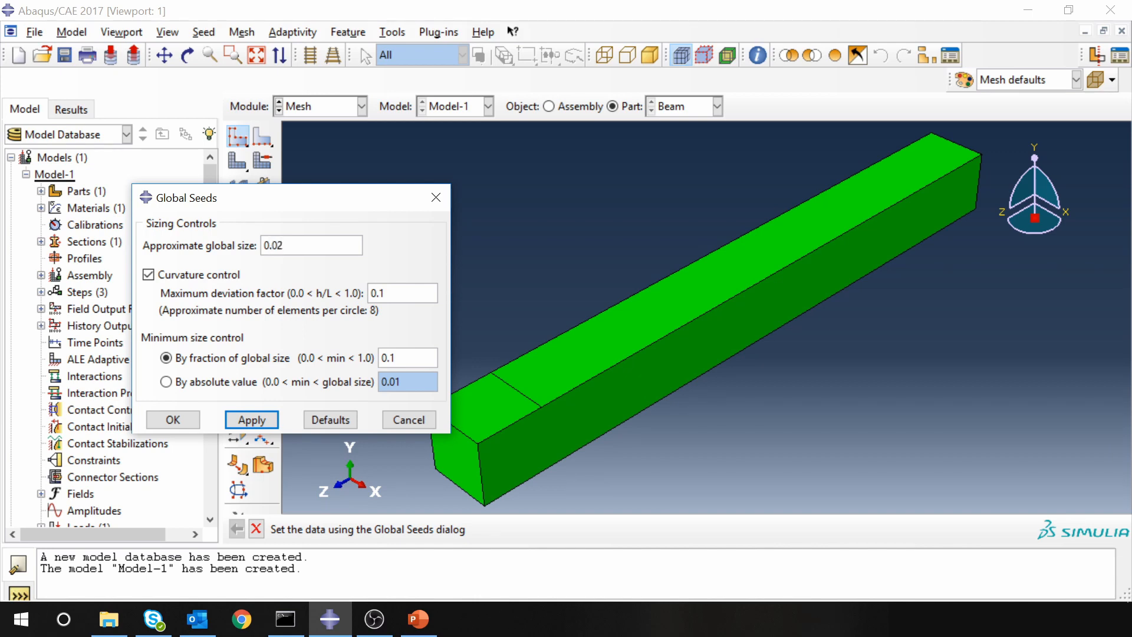
click(268, 421)
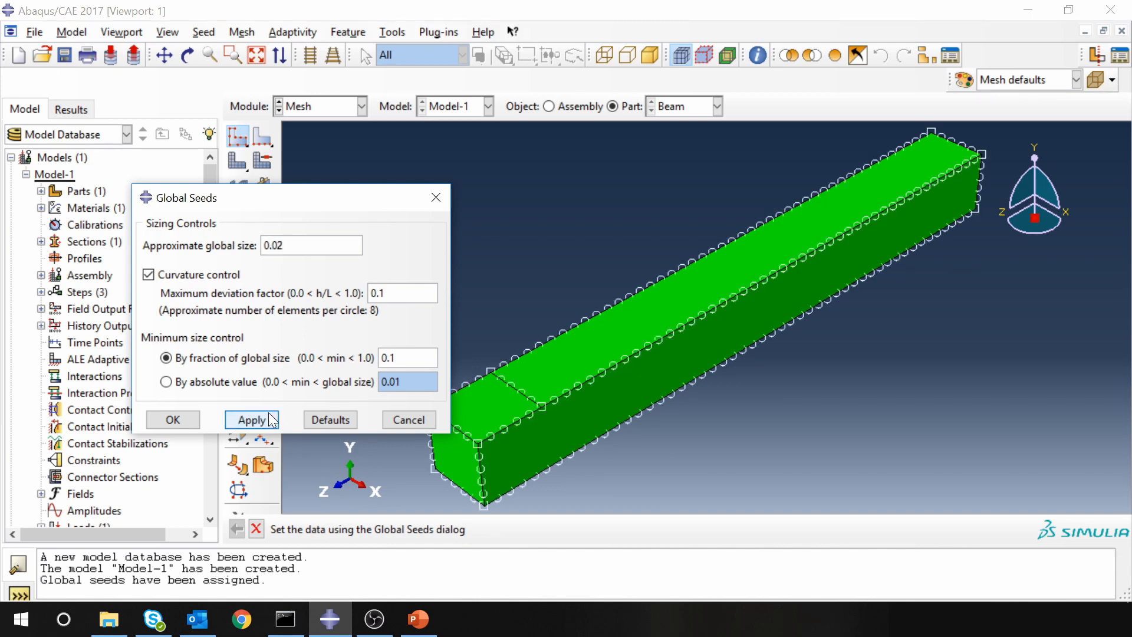
click(168, 420)
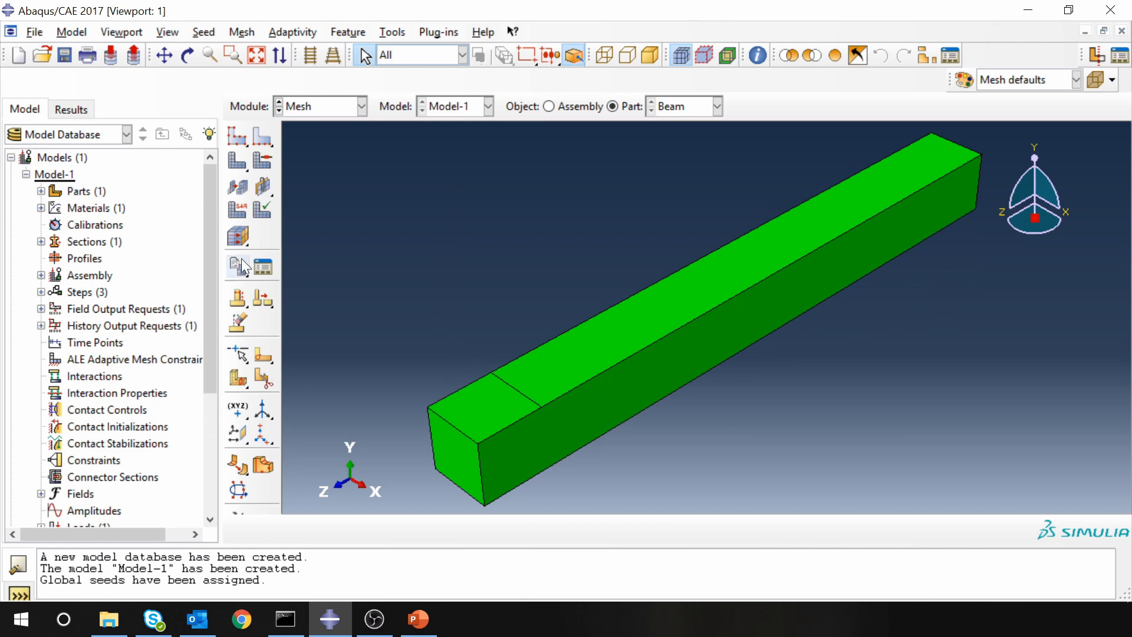
click(236, 164)
click(385, 529)
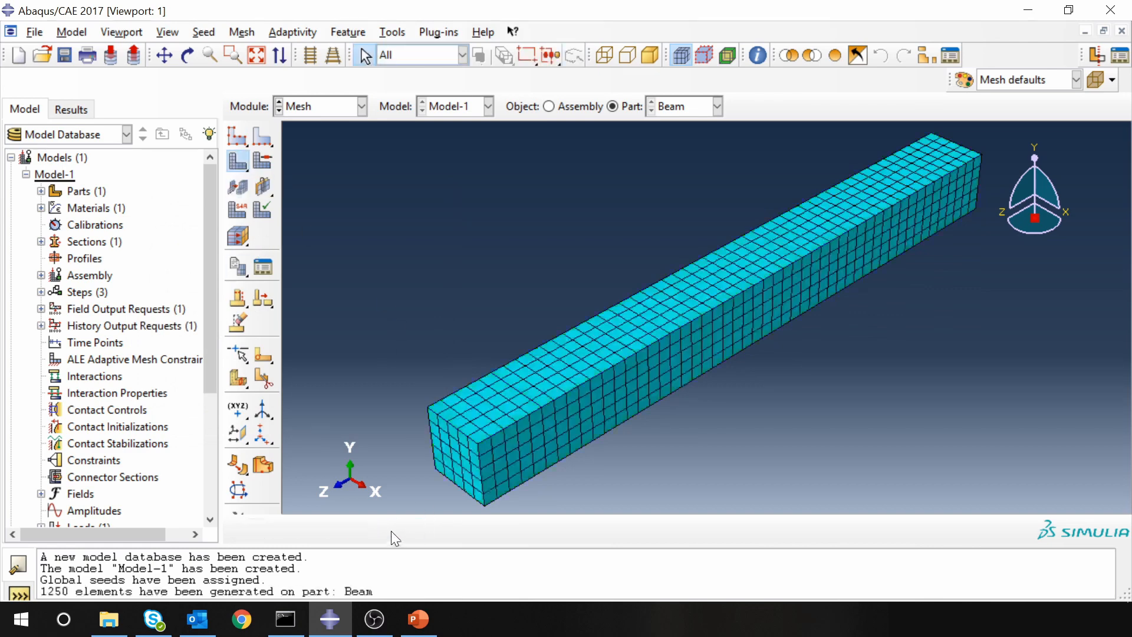
Create a full analysis job named "Dynamic_analysis" for Model-1 in the Job module, keeping the default job settings
click(307, 109)
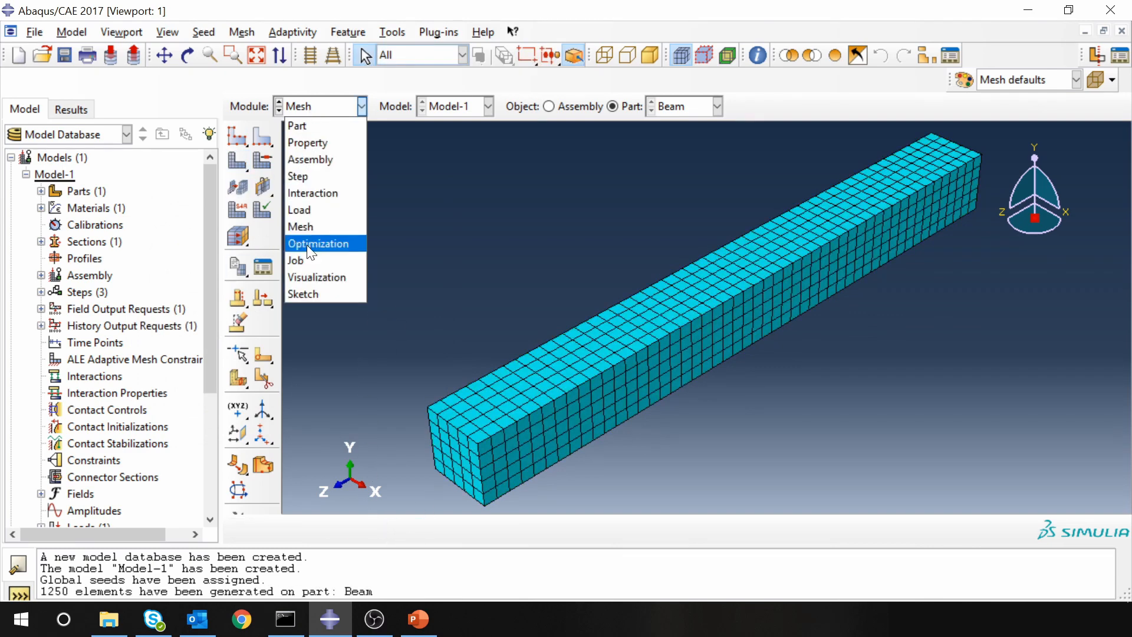
click(304, 262)
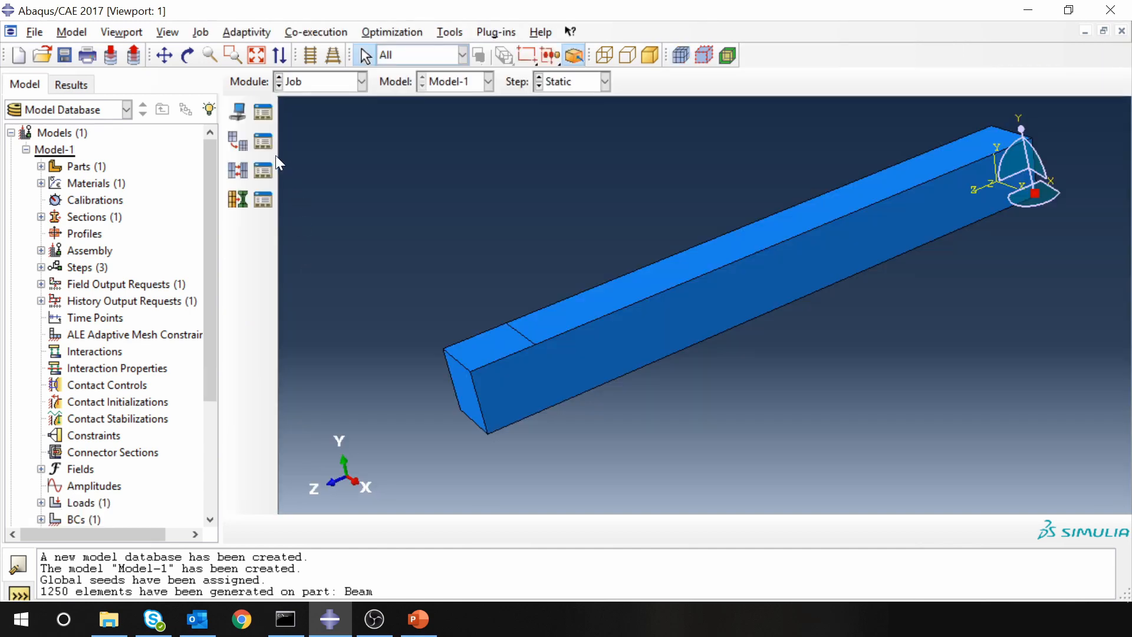
click(238, 112)
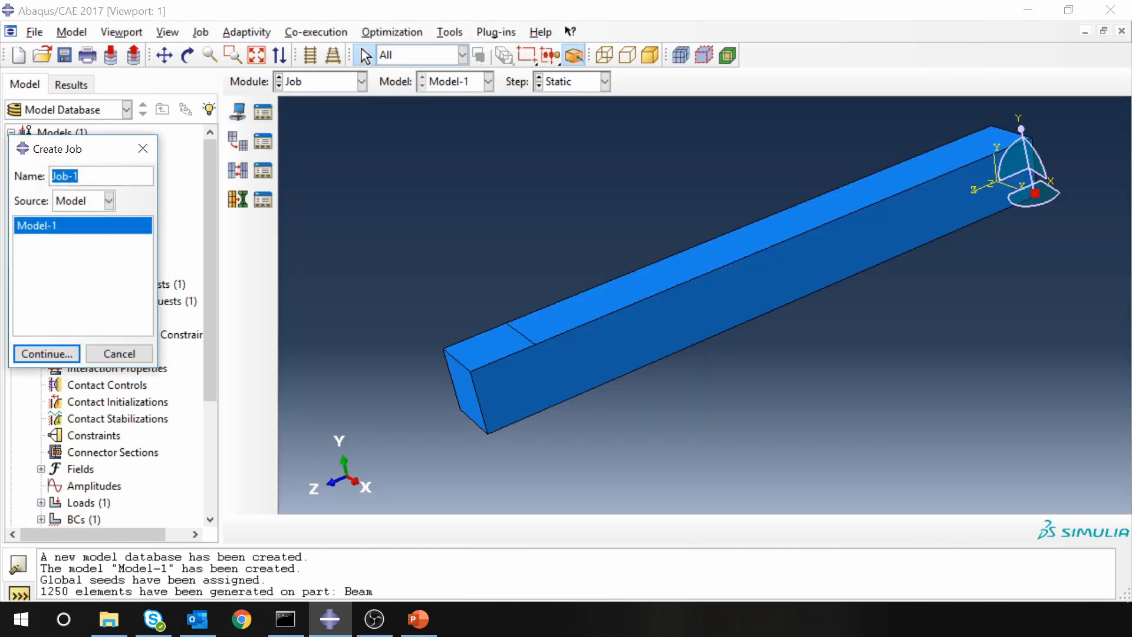
text(Dynamic_analysis)
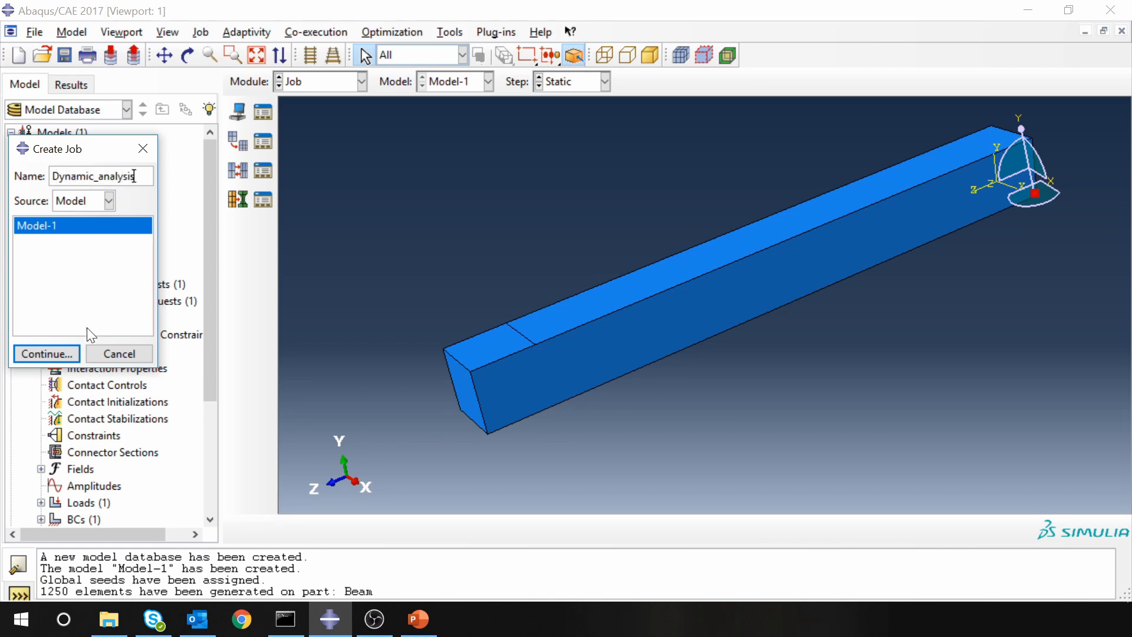
click(47, 354)
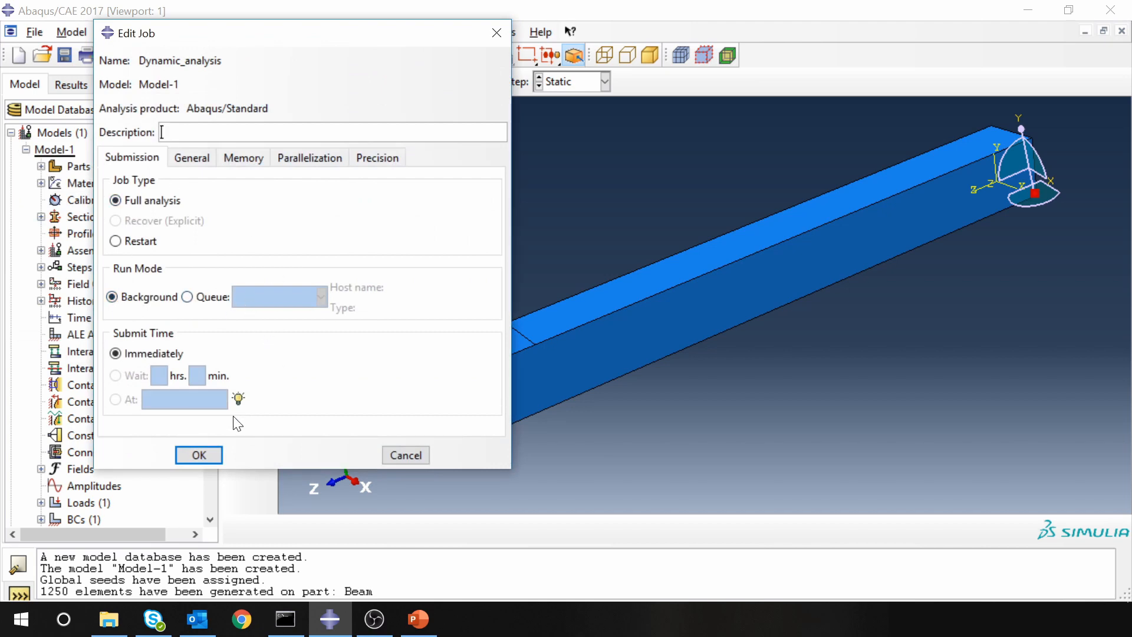
click(200, 455)
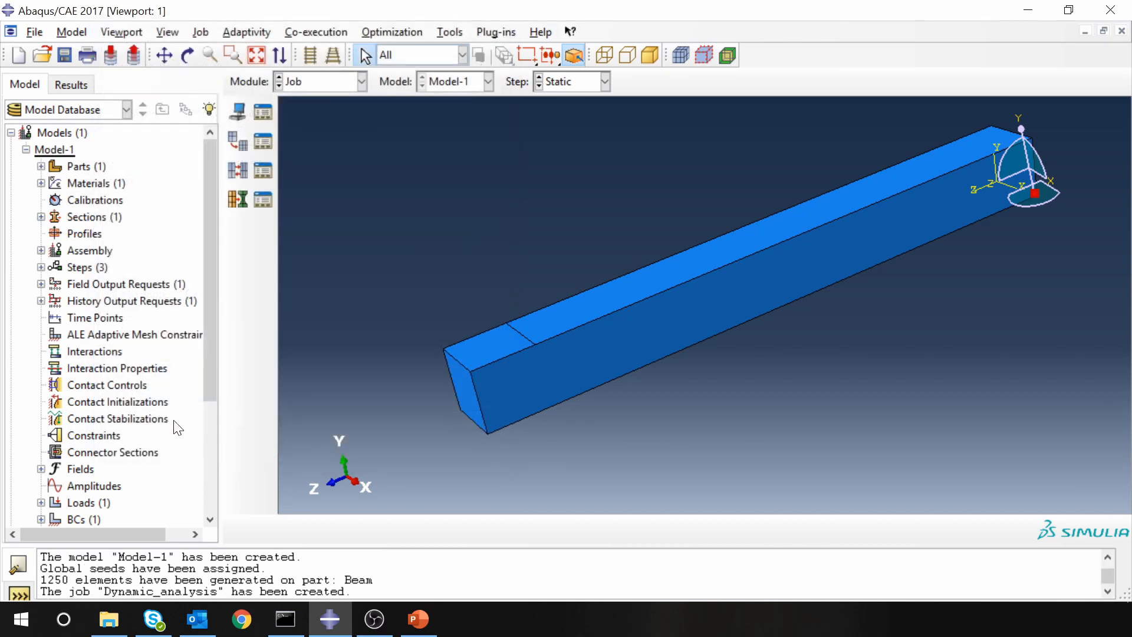
Submit the Dynamic_analysis job
scroll(123, 397, down, 3)
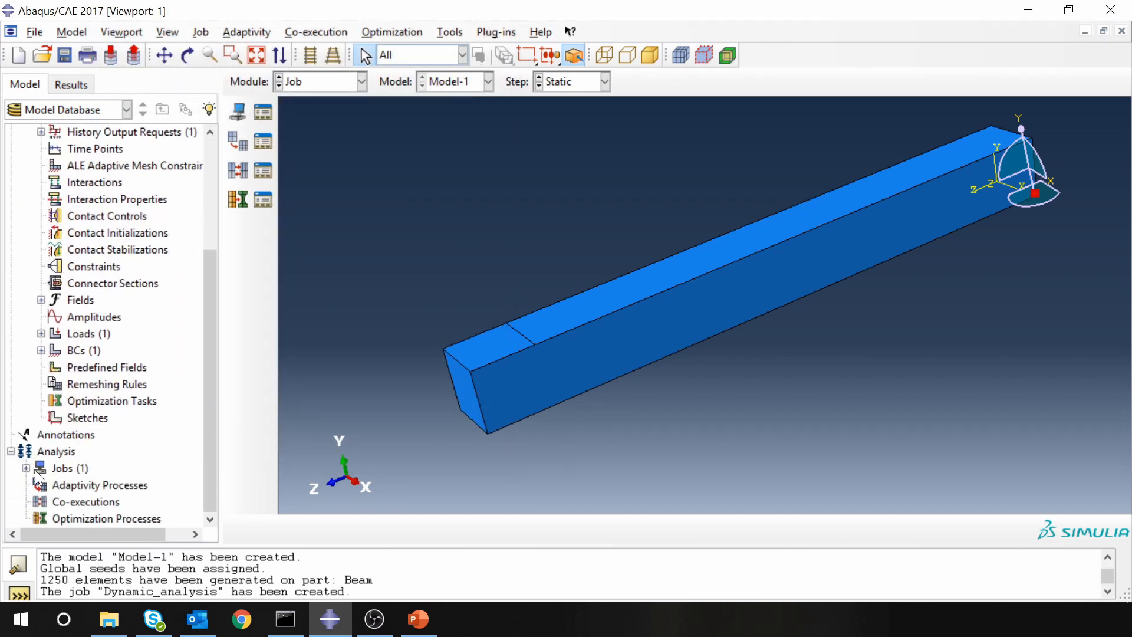
click(25, 468)
click(77, 485)
right_click(77, 484)
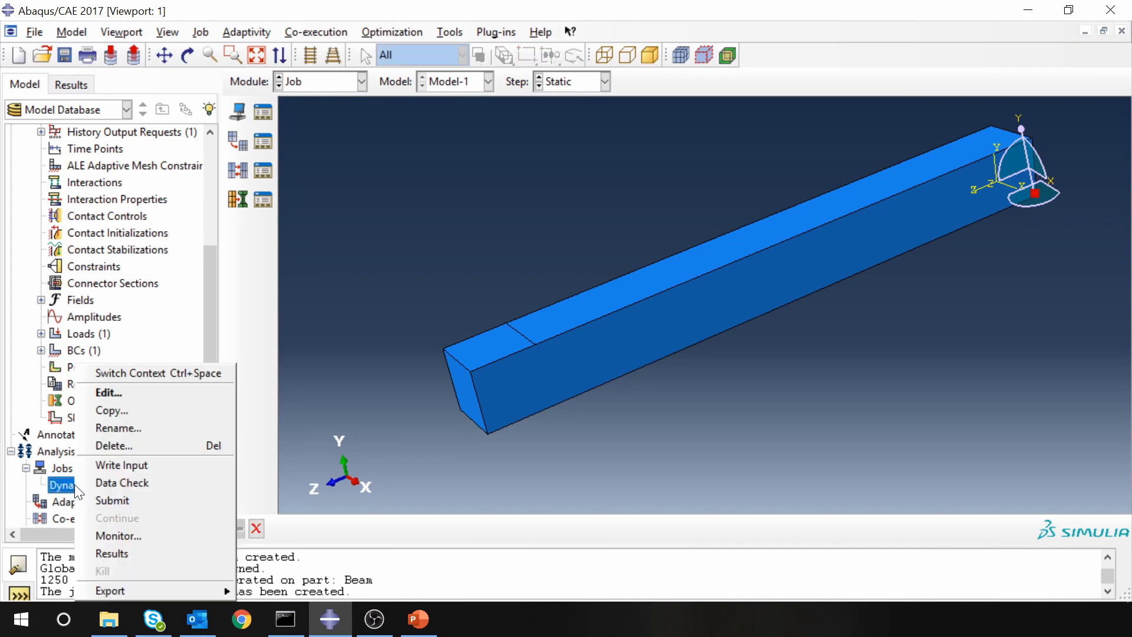
click(135, 512)
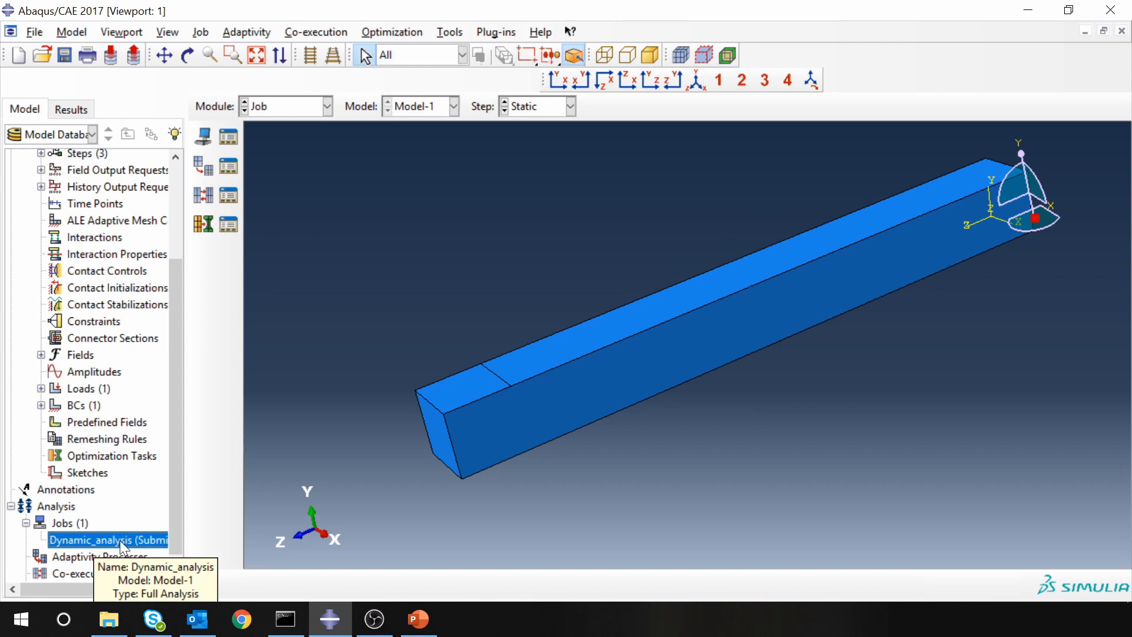
Monitor the Dynamic_analysis job until it finishes and close the monitor
right_click(120, 540)
click(162, 536)
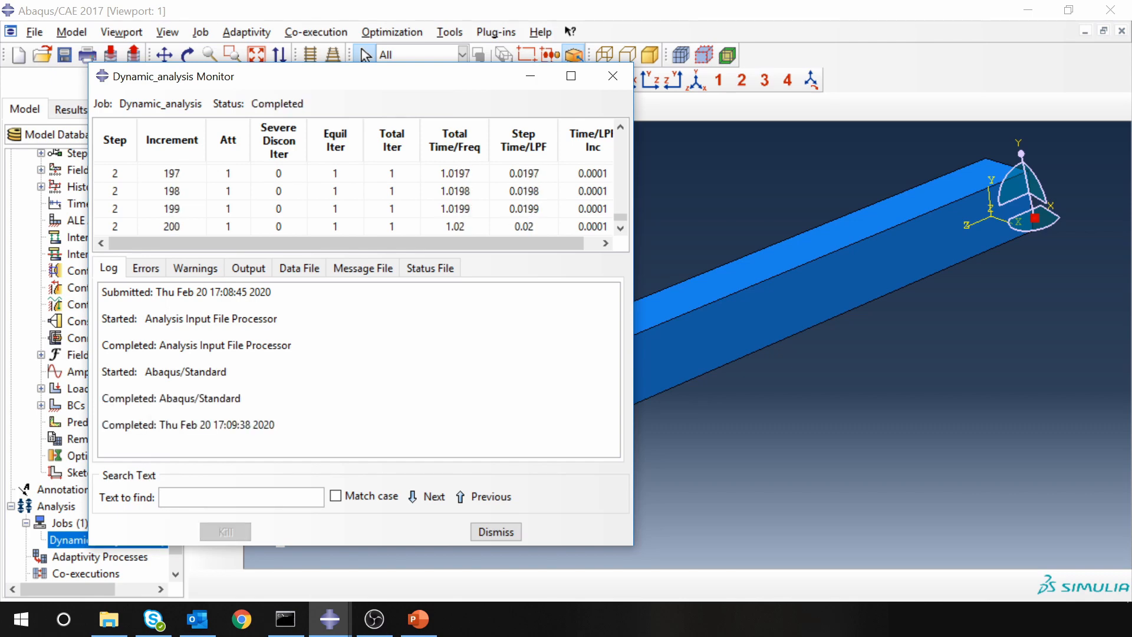
click(487, 528)
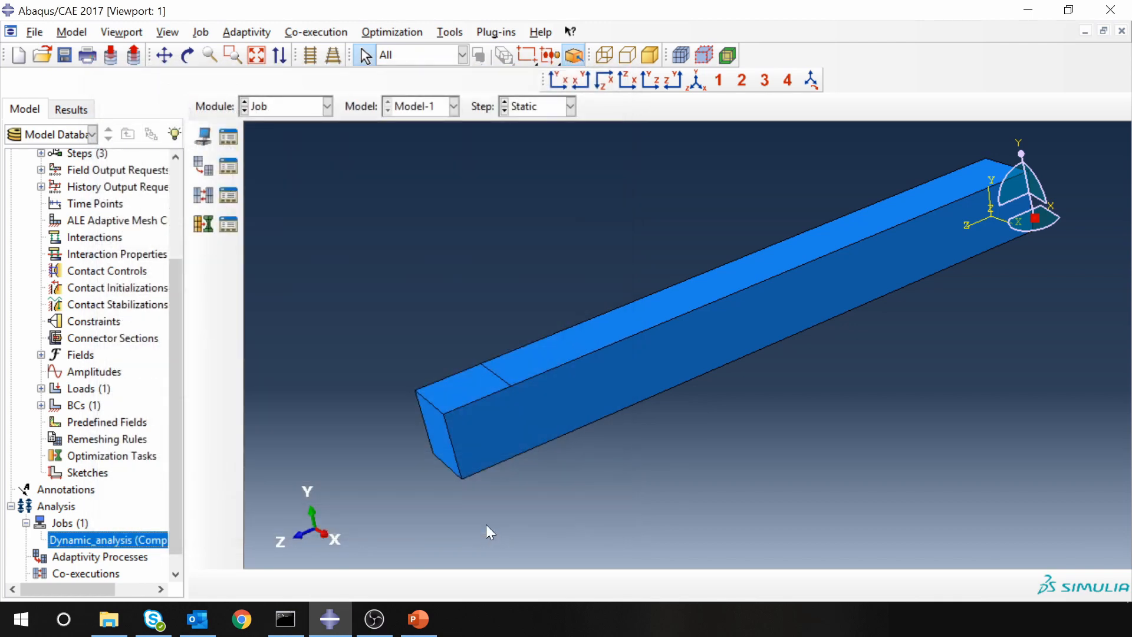
Open the results of the Dynamic_analysis job and plot the Mises stress contours on the deformed beam
right_click(96, 533)
click(147, 554)
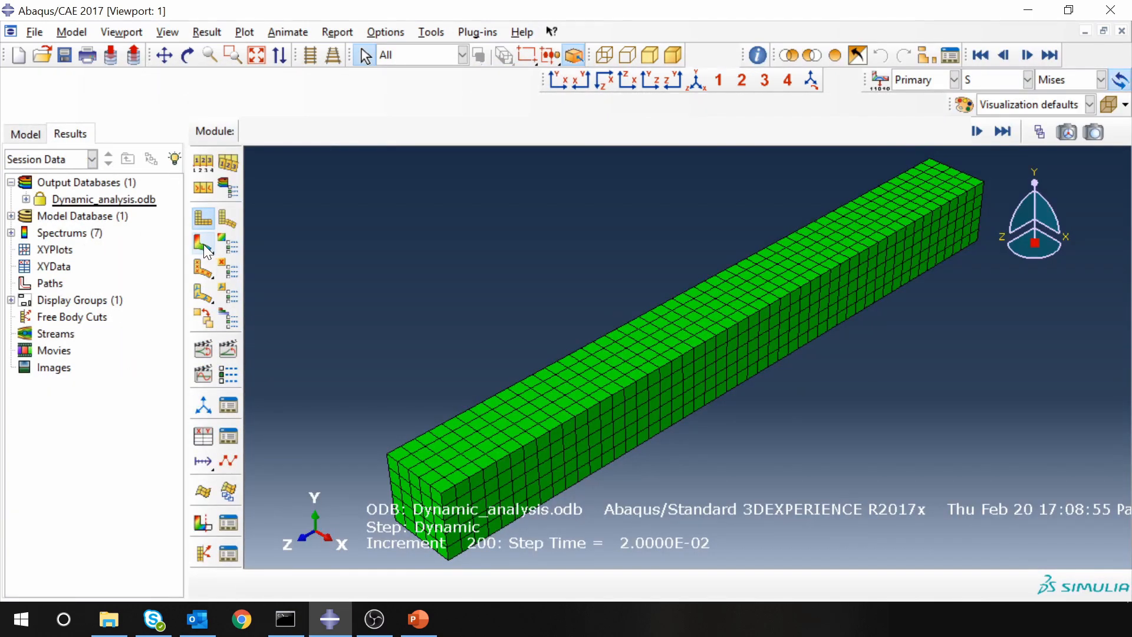
click(203, 242)
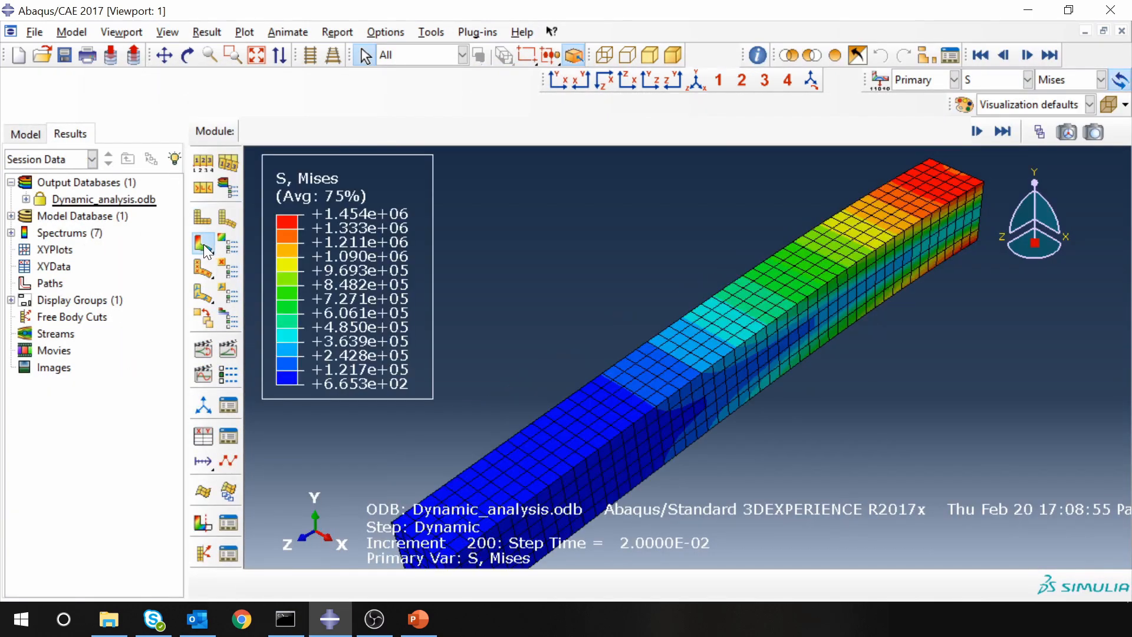
scroll(555, 325, up, 3)
scroll(569, 514, down, 2)
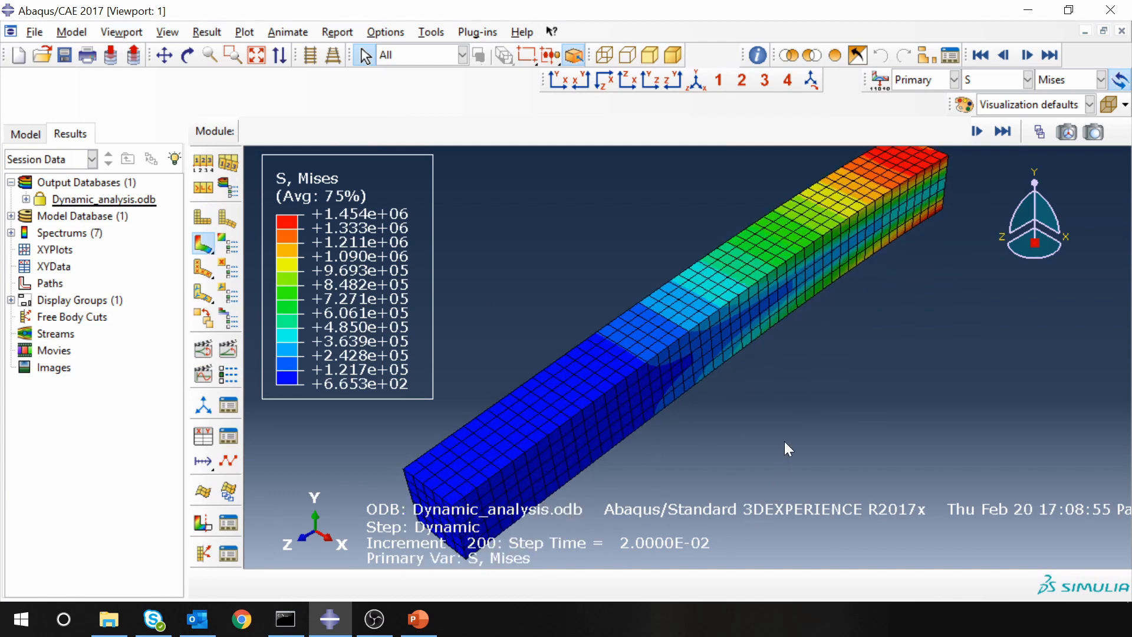
Widen the viewport and advance the stress plot in side view from Static frame 0 through frame 1 to Dynamic frame 0
drag(182, 300, 40, 294)
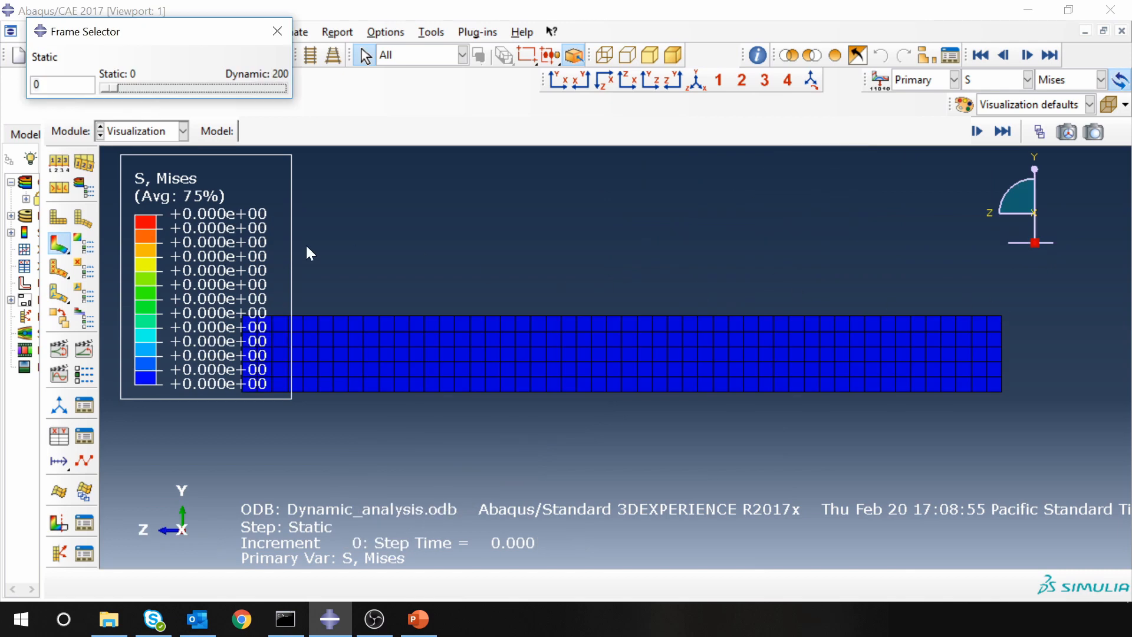
click(977, 131)
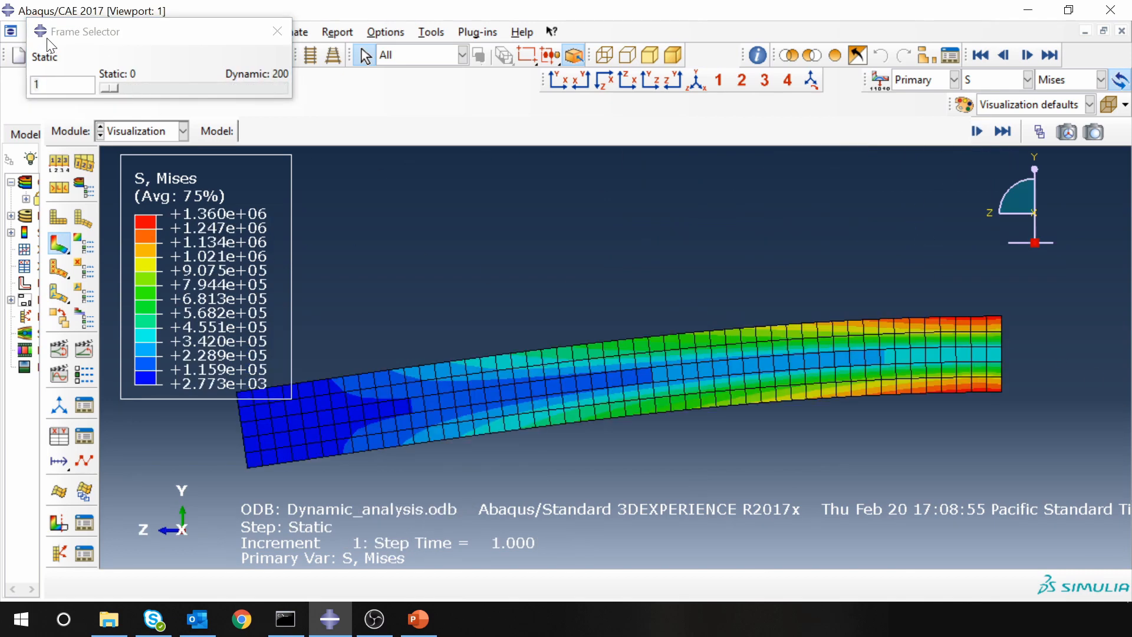
click(38, 69)
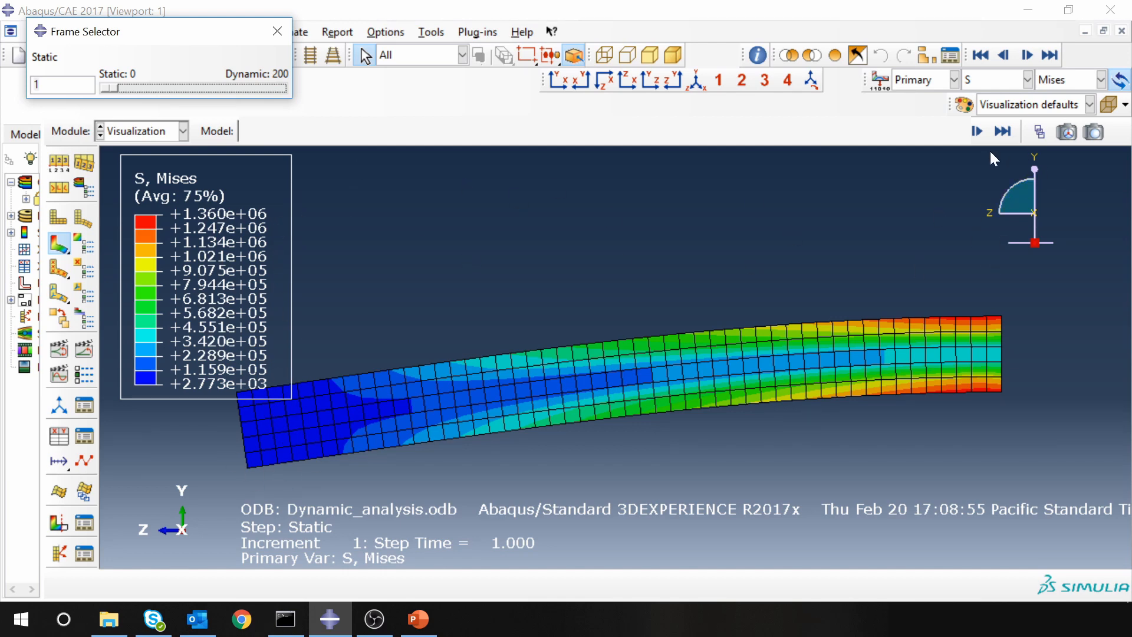
click(976, 130)
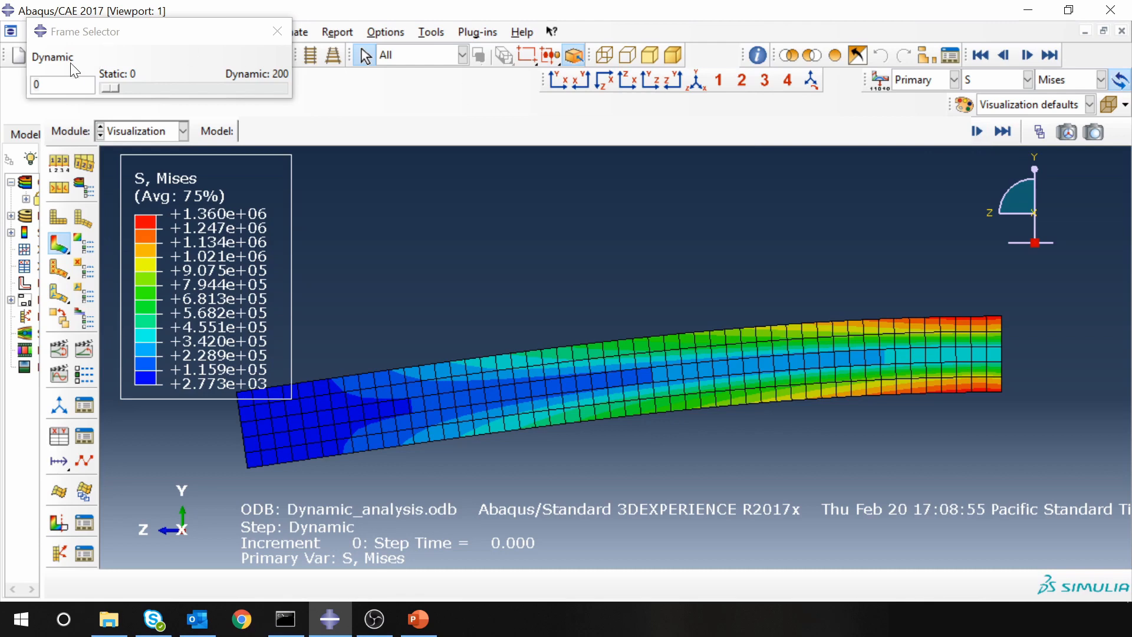
Step the Mises stress plot forward frame by frame through the Dynamic step from frame 0 to frame 47
click(973, 136)
click(972, 136)
click(972, 136)
click(973, 136)
click(973, 135)
click(973, 136)
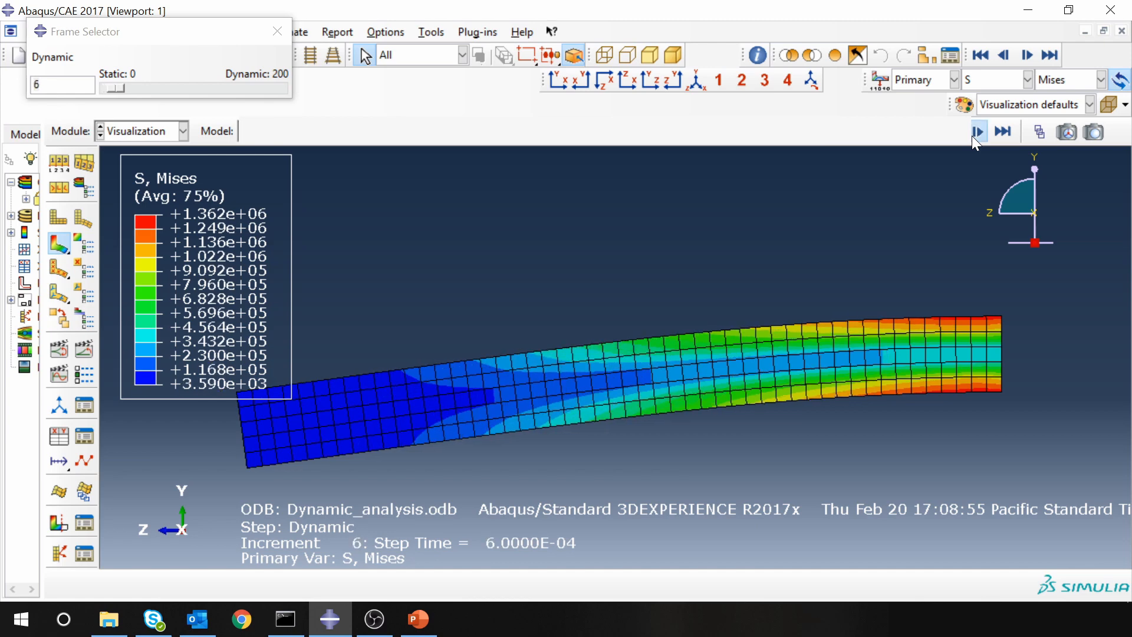
click(973, 135)
click(973, 136)
click(973, 136)
click(973, 136)
click(973, 136)
click(973, 135)
click(973, 136)
click(972, 136)
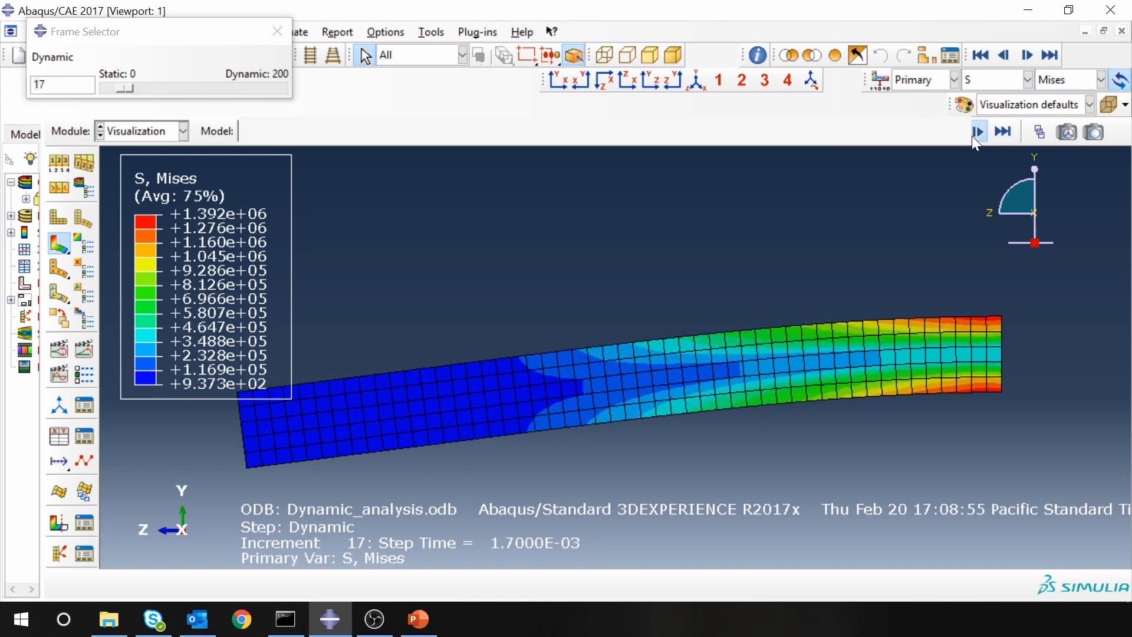
click(977, 132)
click(977, 132)
click(978, 131)
click(977, 131)
click(978, 131)
click(977, 131)
click(977, 131)
click(977, 132)
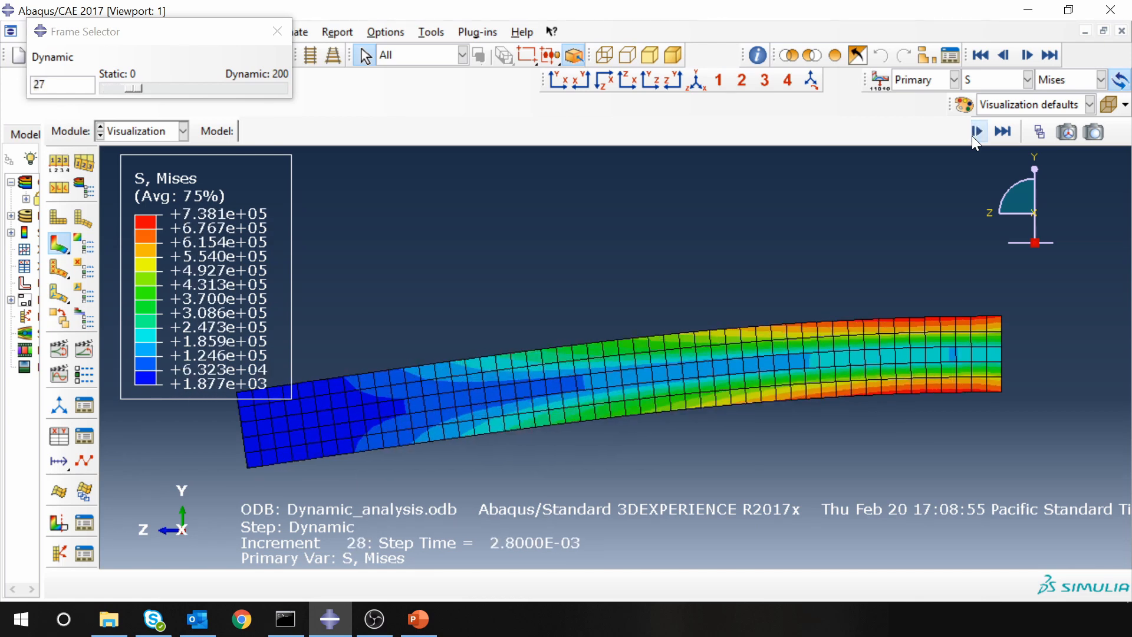
click(972, 136)
click(972, 136)
click(972, 136)
click(972, 136)
click(972, 137)
click(972, 136)
click(972, 137)
click(972, 136)
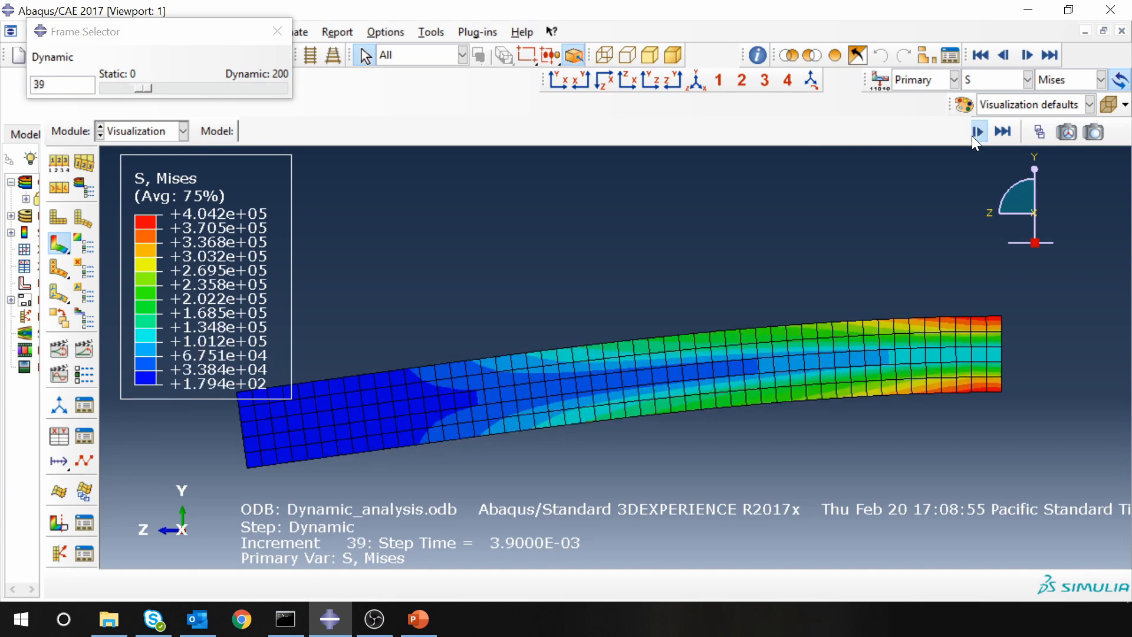
click(973, 134)
click(972, 133)
click(973, 134)
click(973, 133)
click(973, 134)
click(972, 134)
click(973, 133)
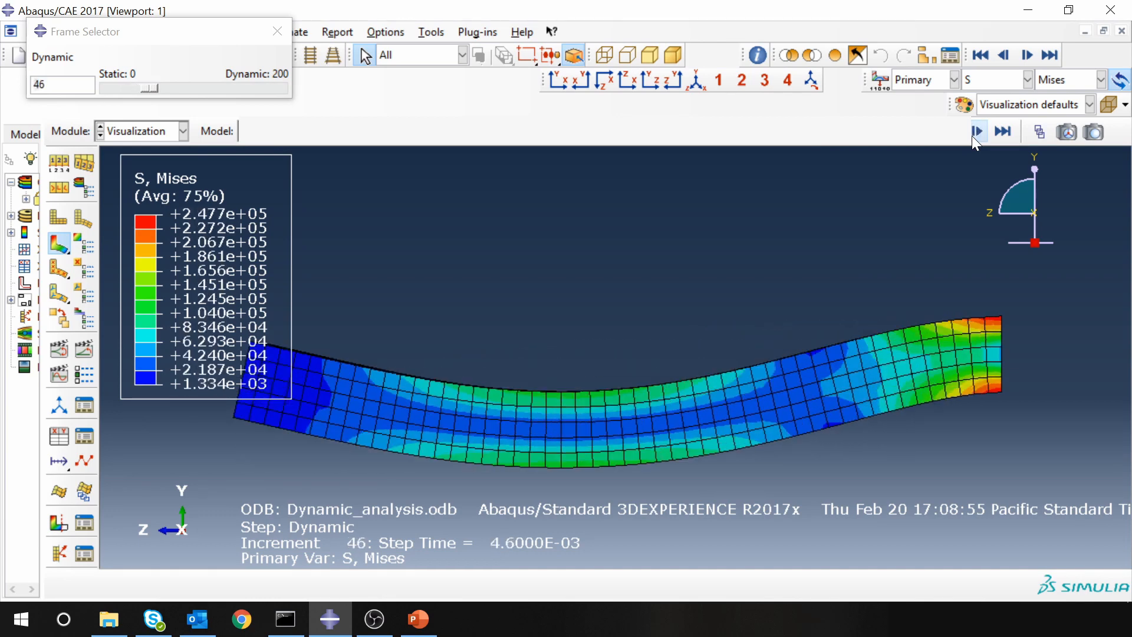
click(972, 135)
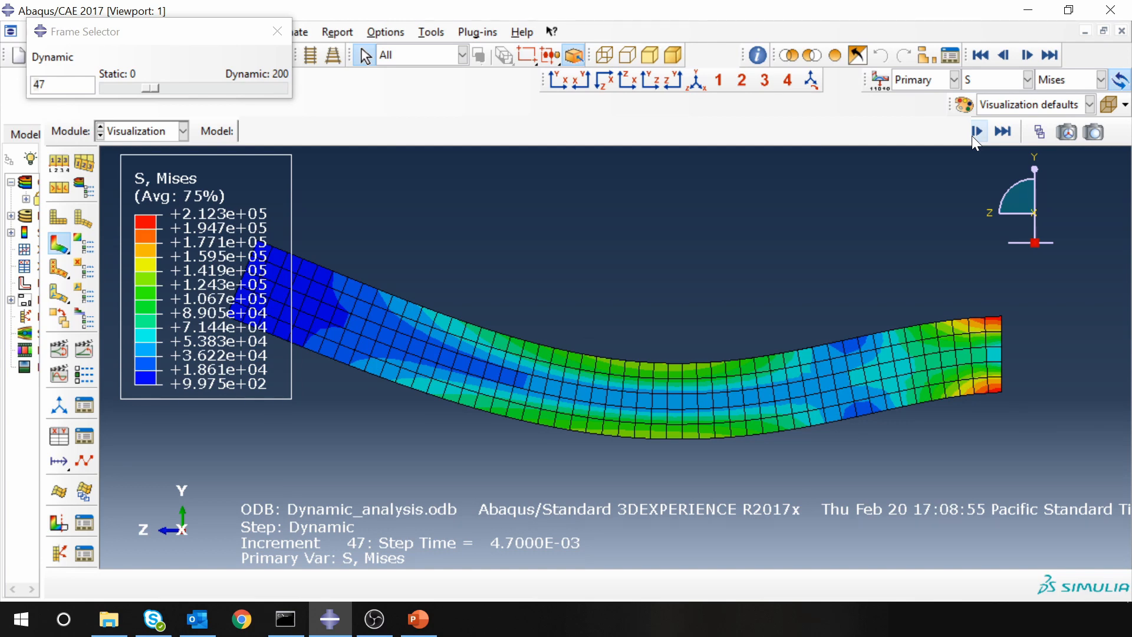
Continue stepping the beam's Mises stress plot through the Dynamic step up to frame 85
click(972, 134)
click(972, 134)
click(972, 134)
click(972, 134)
click(972, 134)
click(972, 134)
click(972, 135)
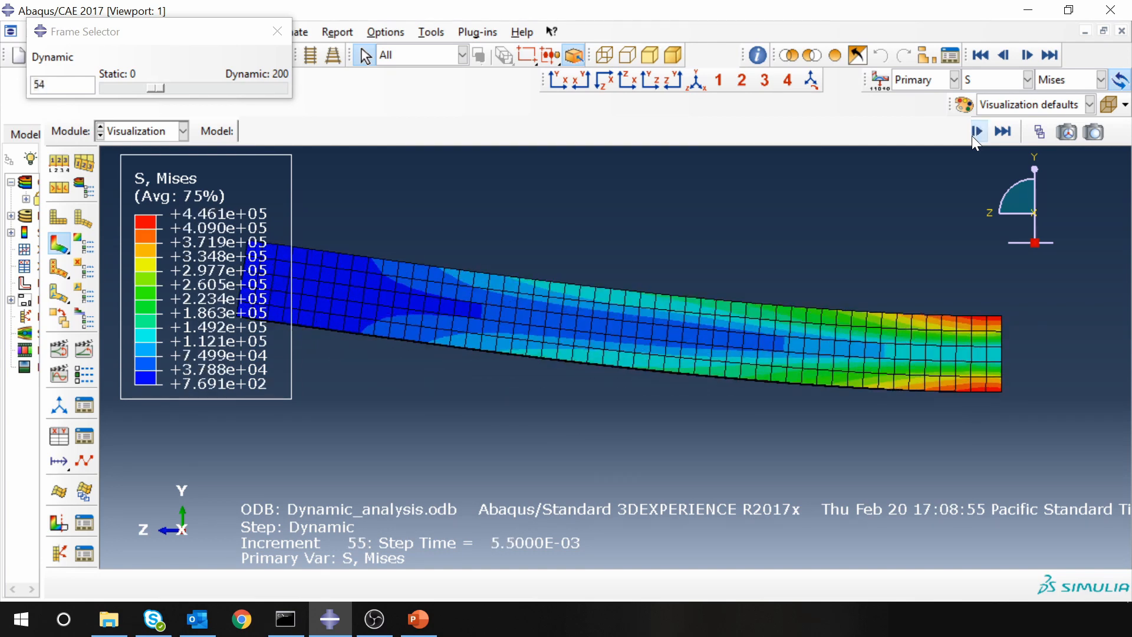
click(972, 136)
click(972, 136)
click(972, 135)
click(972, 135)
click(972, 135)
click(972, 135)
click(972, 135)
click(972, 135)
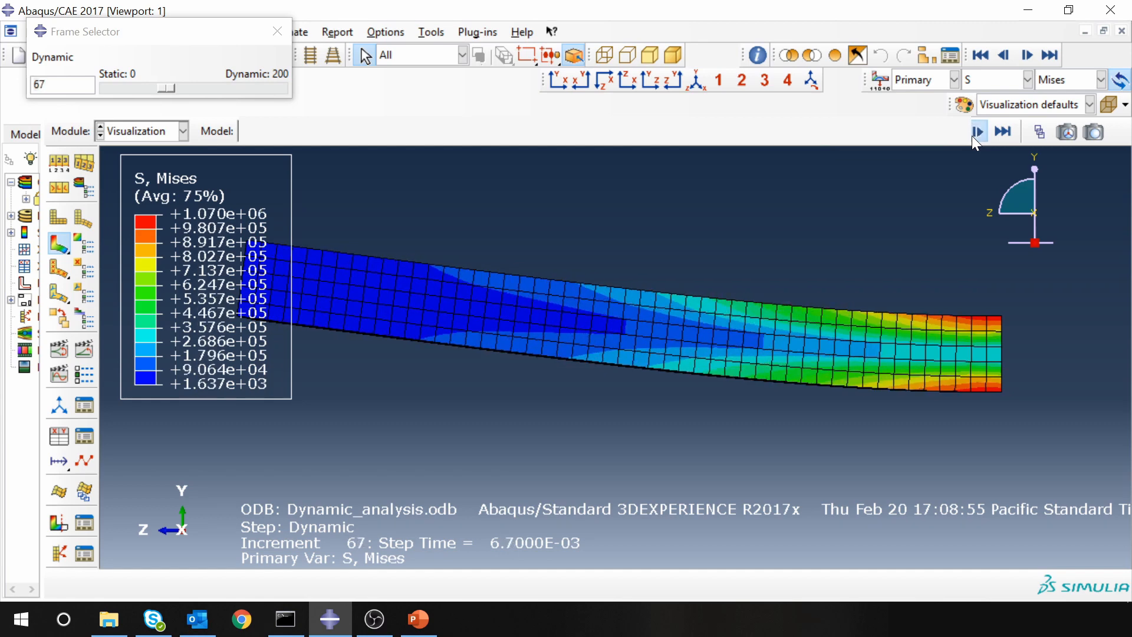
click(972, 136)
click(973, 135)
click(972, 136)
click(972, 136)
click(973, 135)
click(972, 135)
click(972, 136)
click(972, 136)
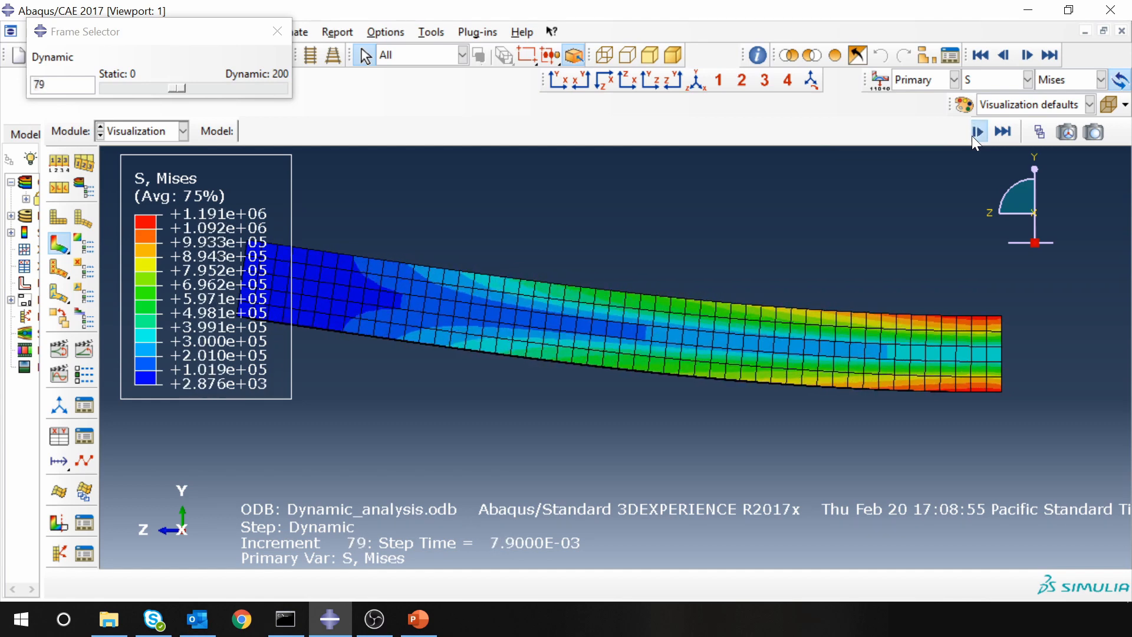
click(972, 135)
click(972, 136)
click(972, 135)
click(972, 136)
click(972, 136)
click(973, 136)
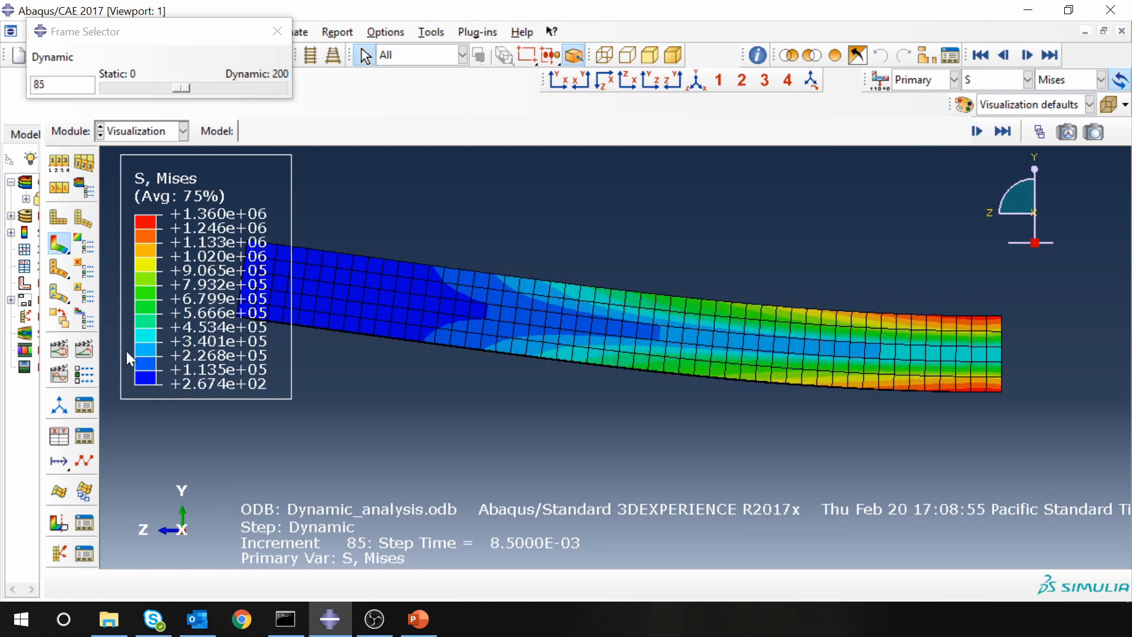
Play the time-history animation of the beam's stress and deformation and close the frame selector
click(86, 356)
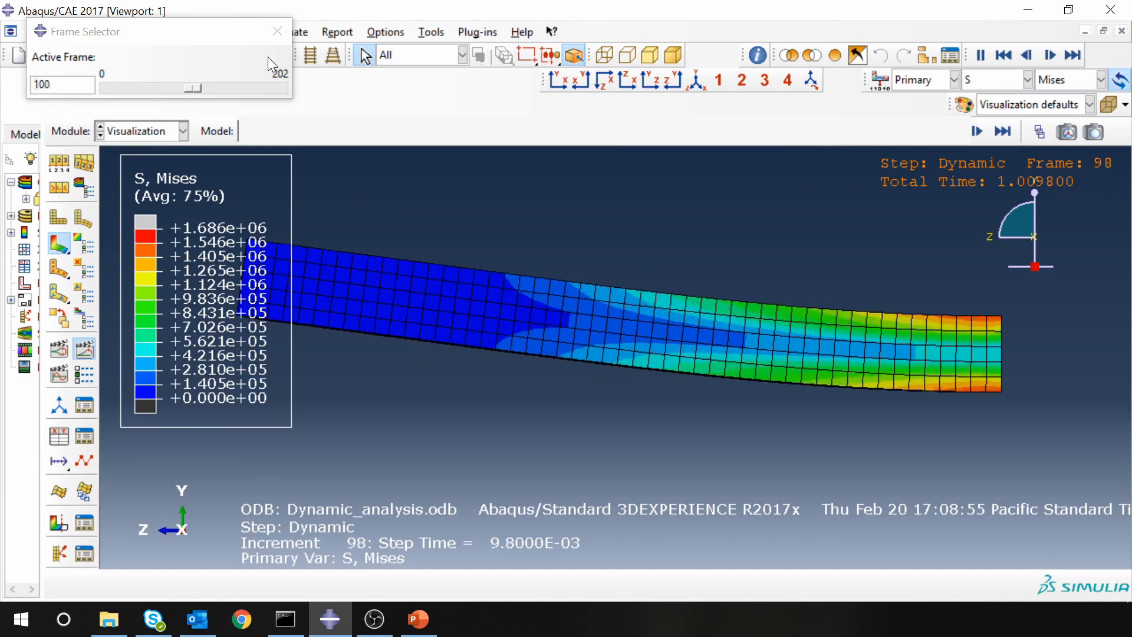
click(277, 37)
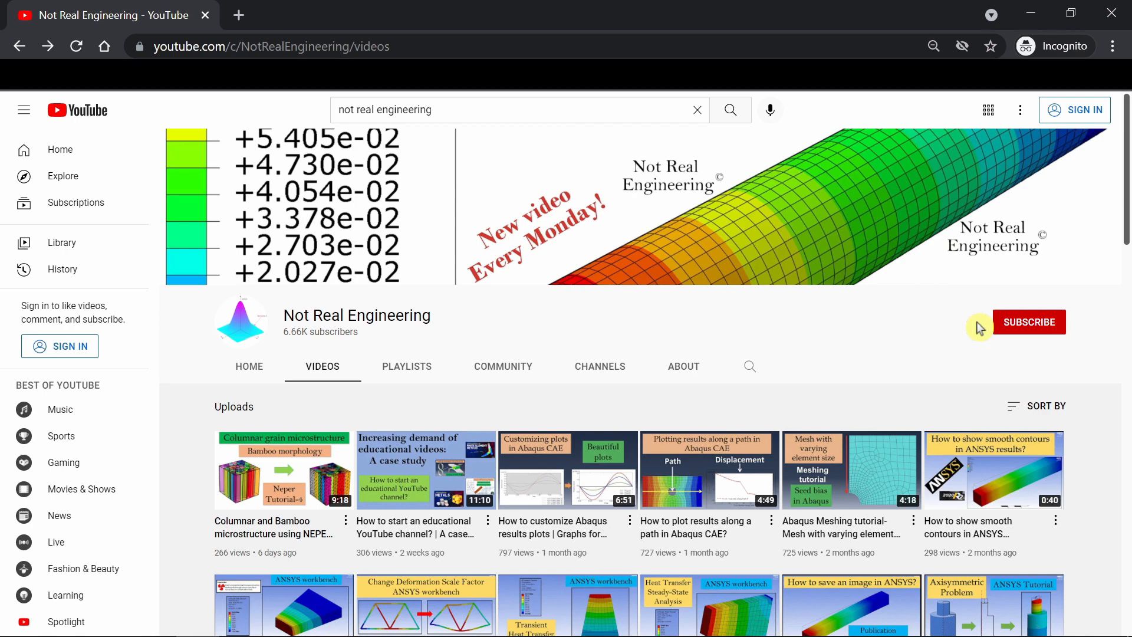
Browse the Not Real Engineering channel's videos and playlists on YouTube and open the full ANSYS tutorials playlist
scroll(652, 457, down, 8)
scroll(652, 458, up, 8)
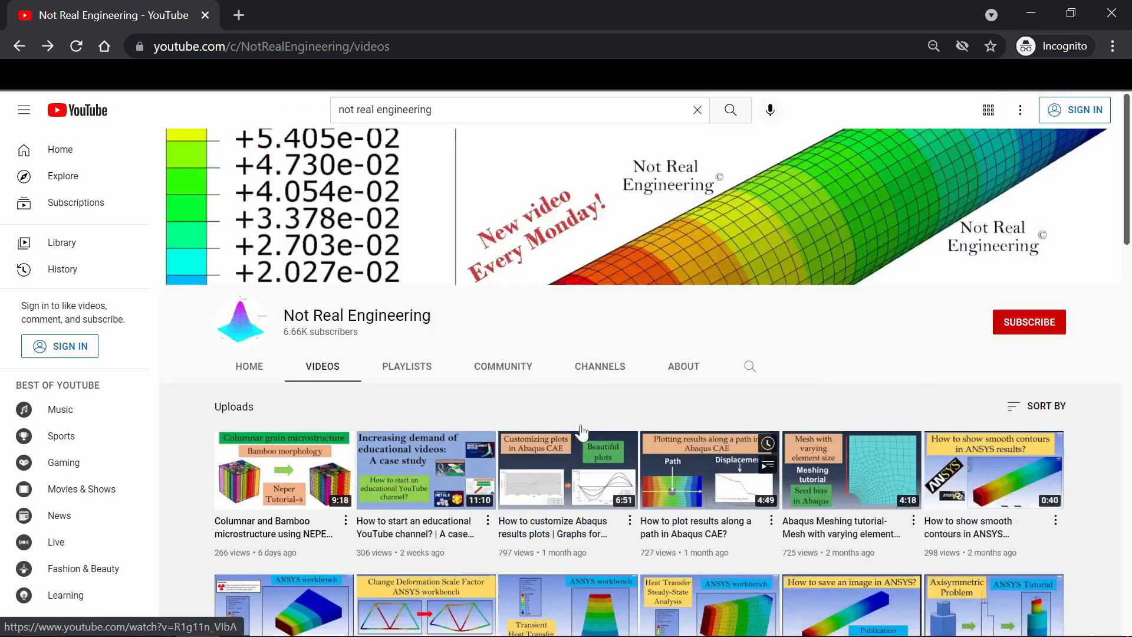
click(404, 371)
scroll(944, 561, down, 2)
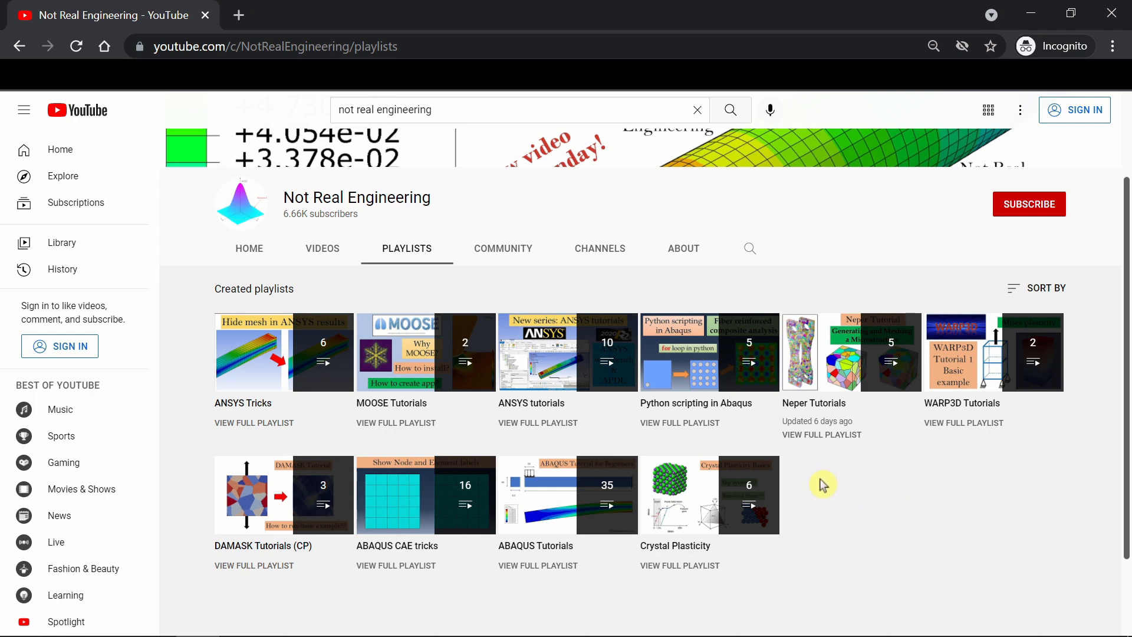
click(524, 424)
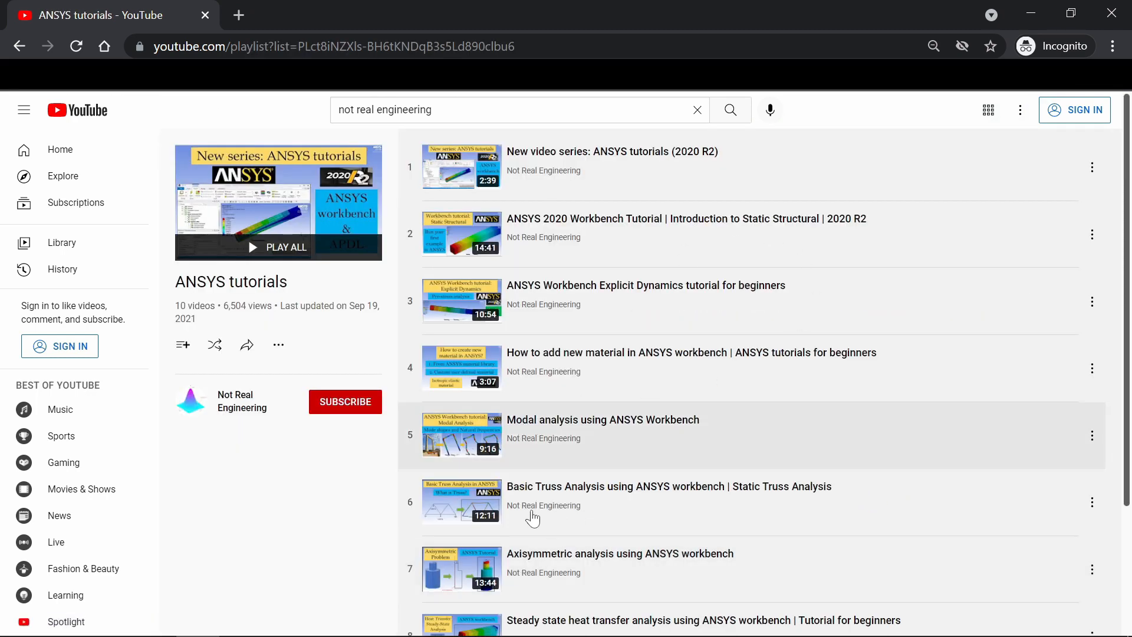